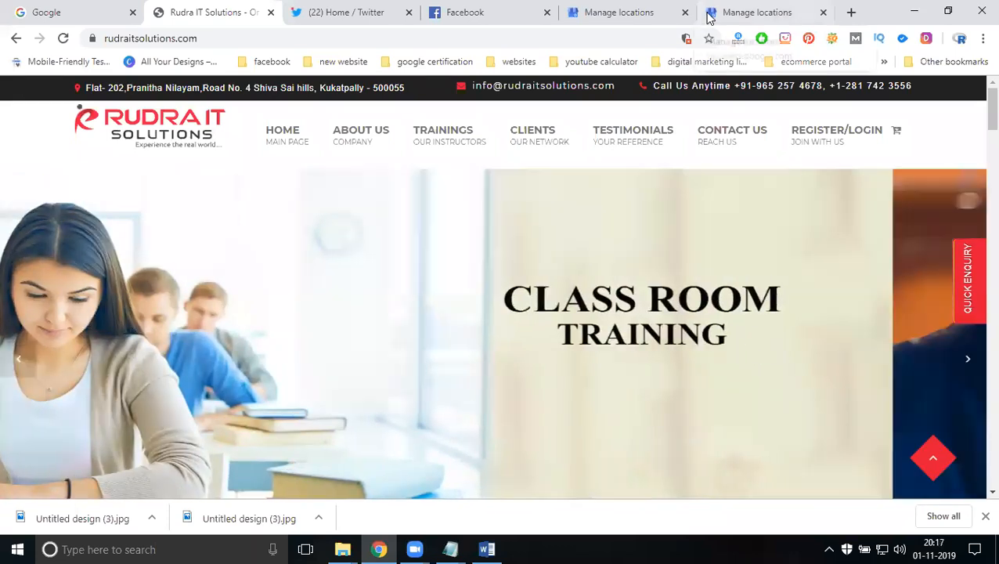
Step: Open the Rudra IT Solutions location in Google My Business and start a new event post
click(710, 14)
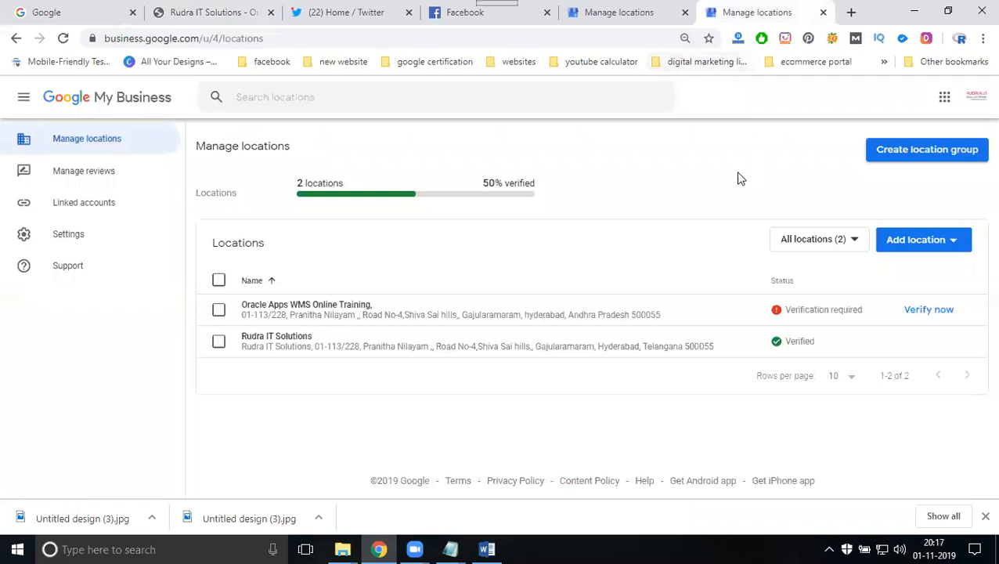
click(297, 330)
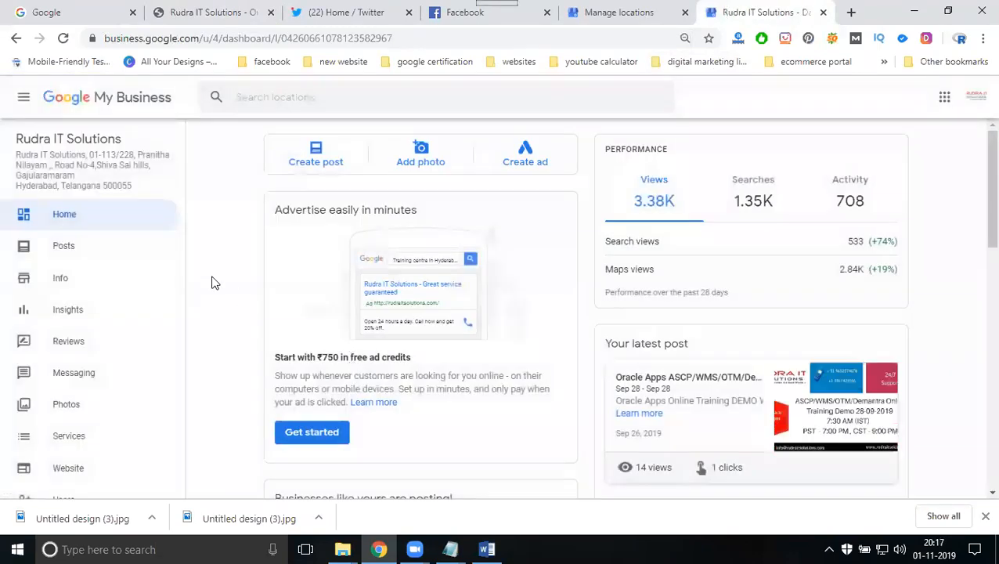
click(60, 252)
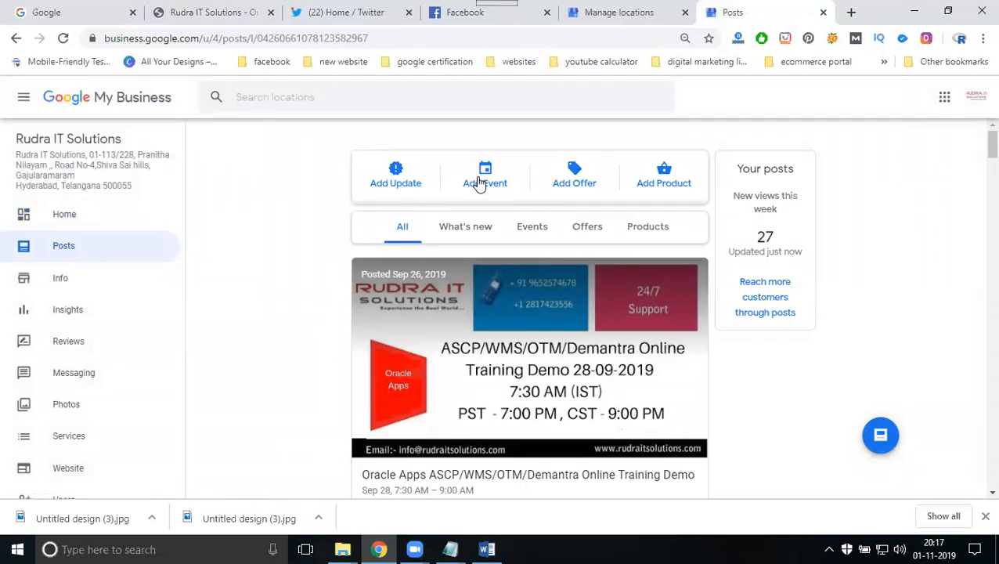
click(480, 182)
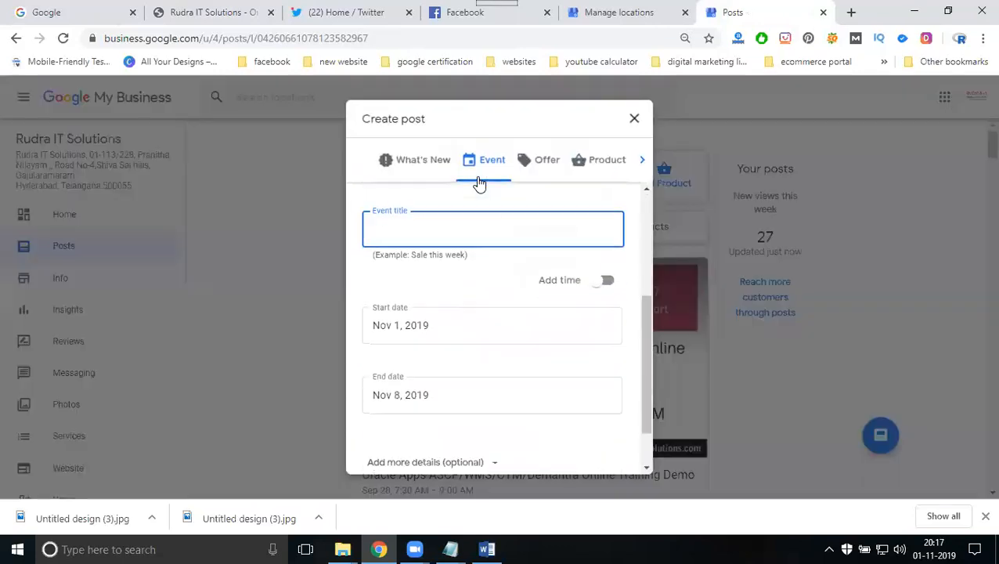
Step: Add the "Oracle Apps ASCP WMS OTM Demantra Online Training 01-11" image from the Downloads folder to the event post
scroll(484, 288, up, 3)
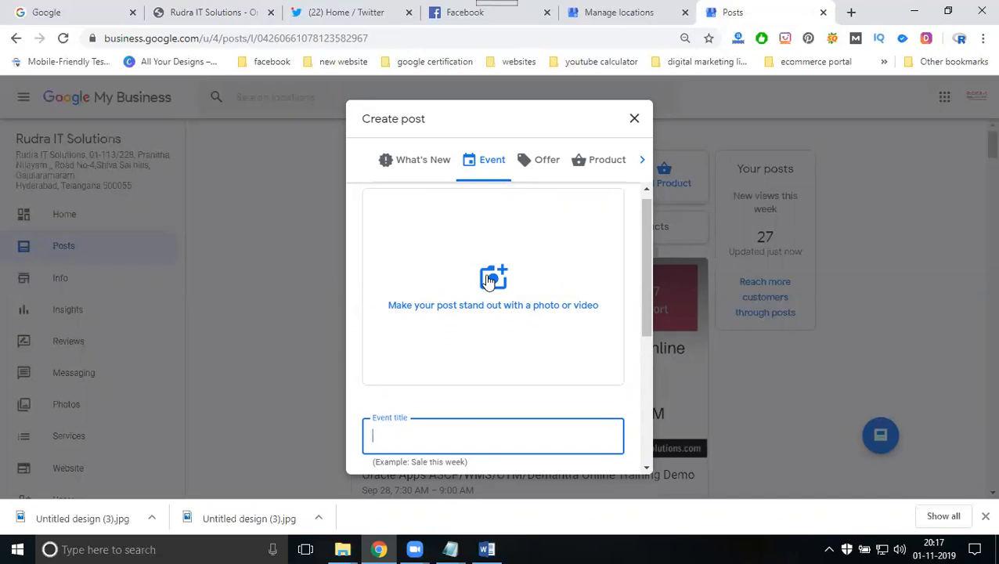
click(488, 280)
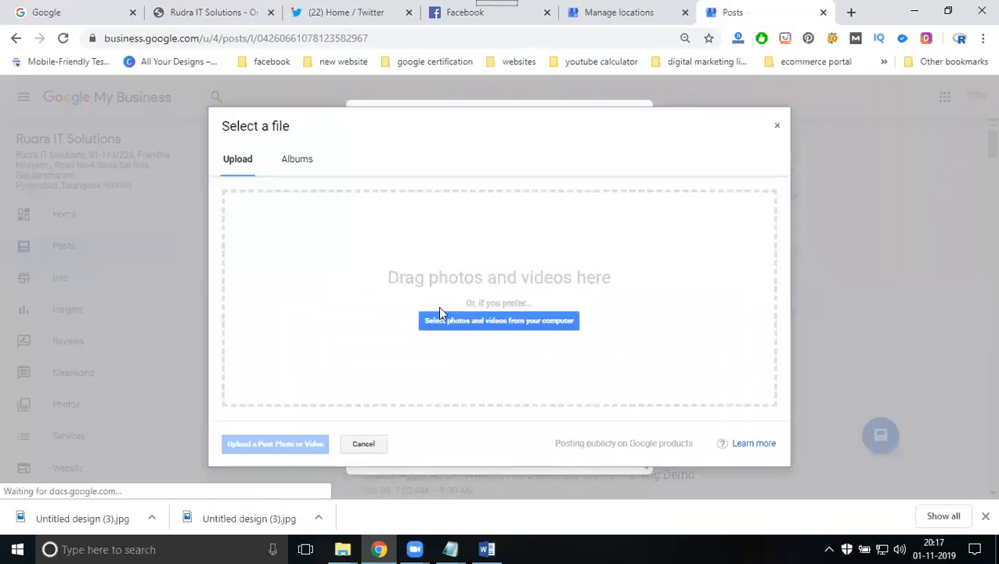
click(440, 321)
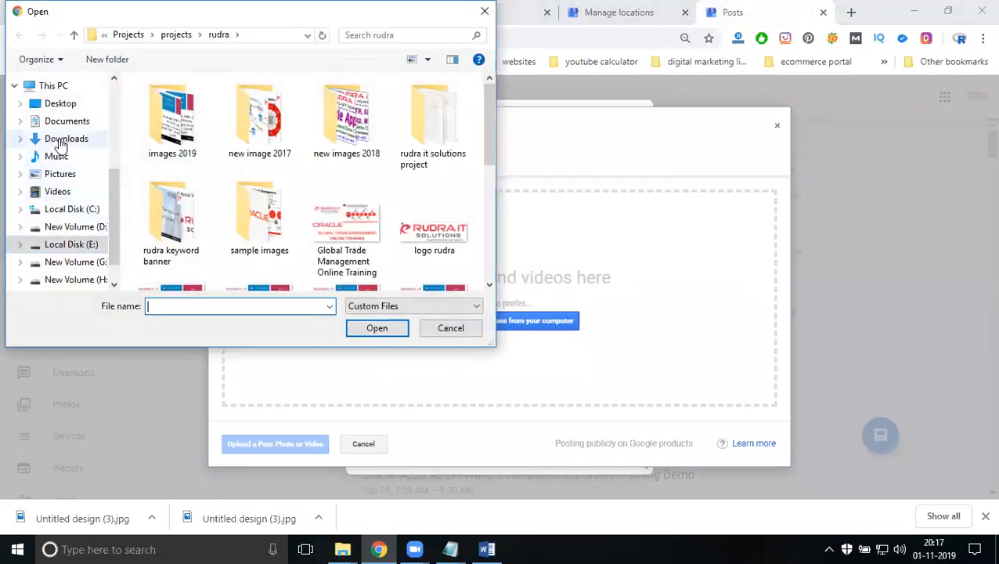
click(63, 139)
scroll(398, 227, down, 5)
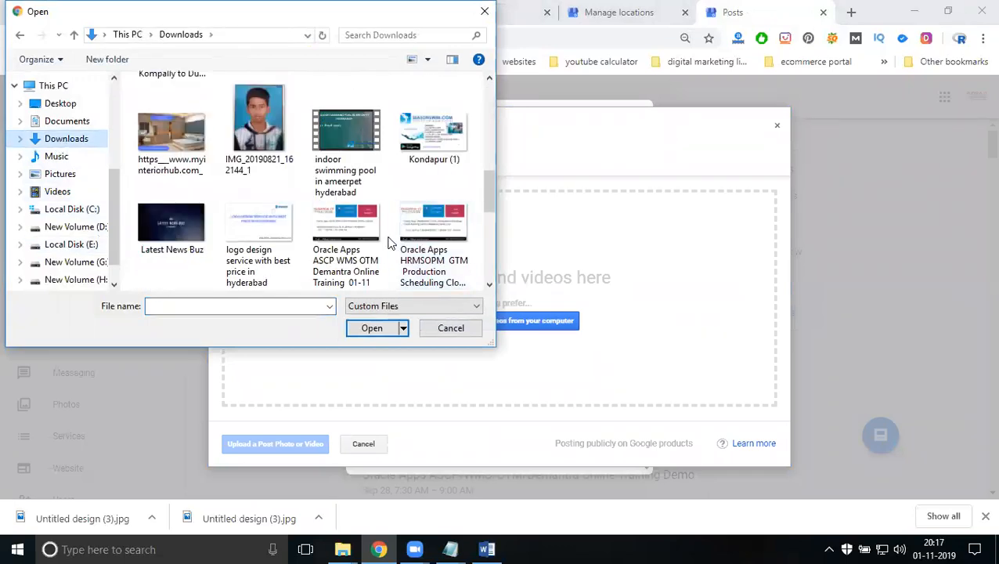
click(351, 265)
click(352, 267)
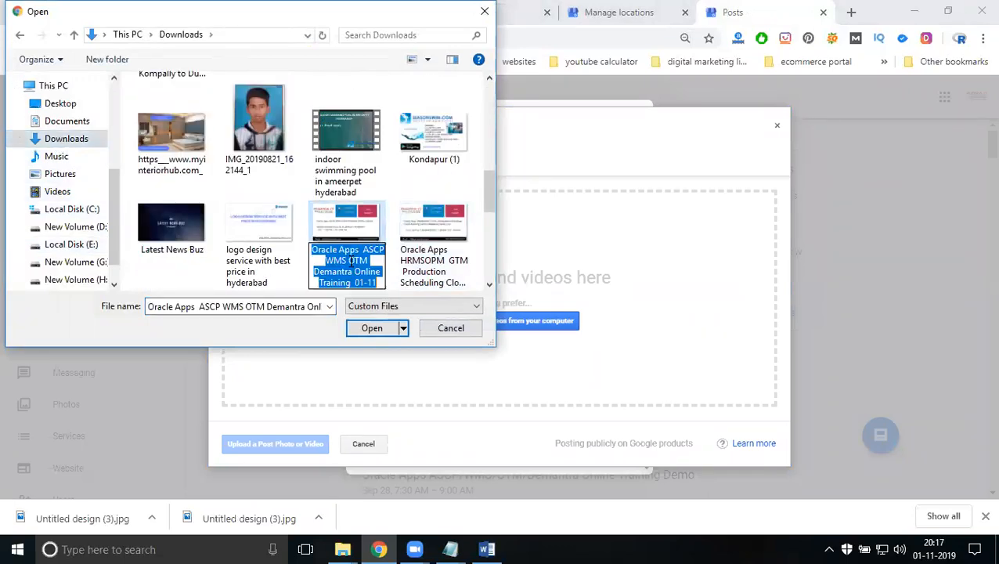
double_click(351, 235)
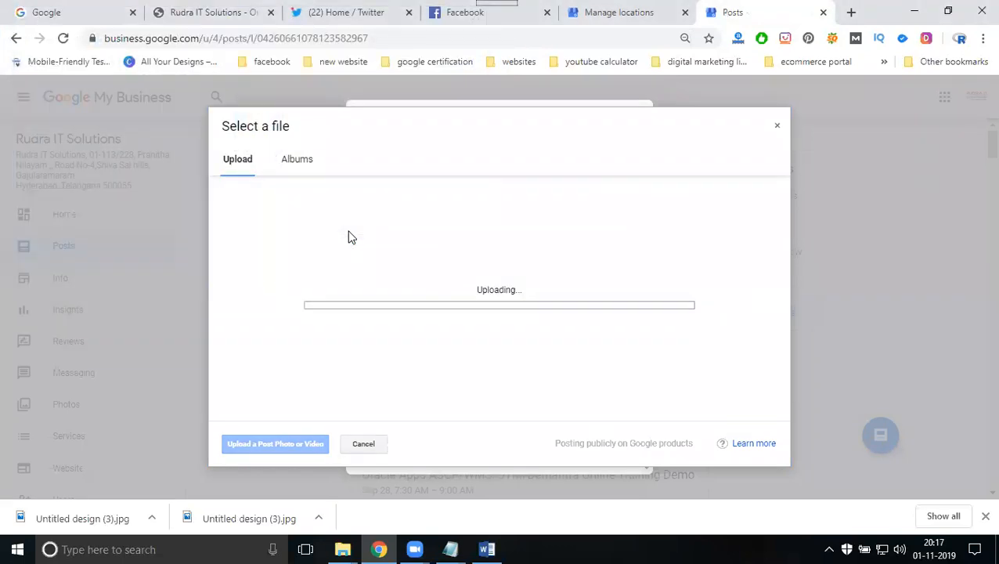
Step: Copy "Oracle Apps ASCP/WMS/OTM/Demantra Online Training Demo" from the demo class notes in Notepad and return to the event post
mouse_move(451, 548)
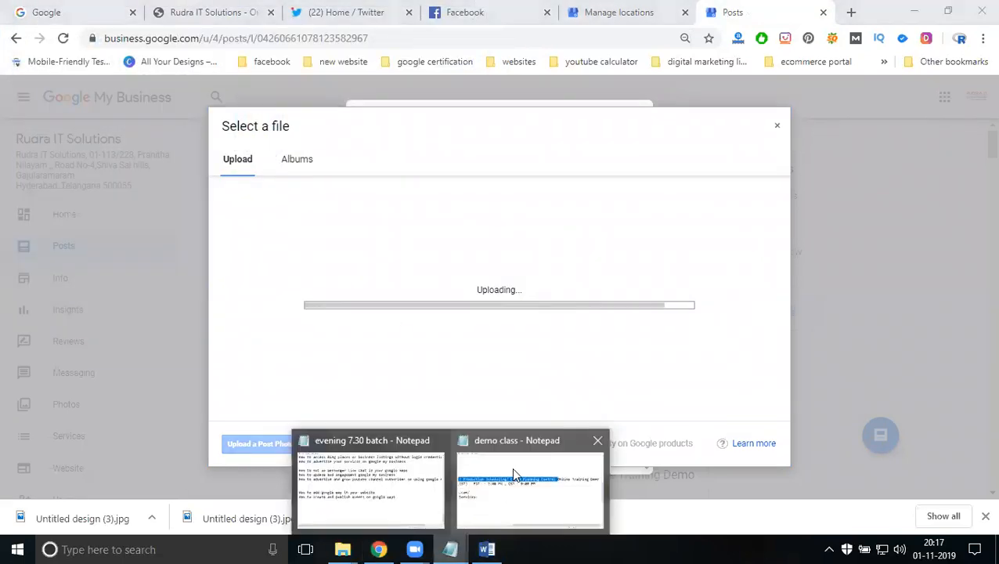
click(496, 453)
drag(446, 509, 73, 509)
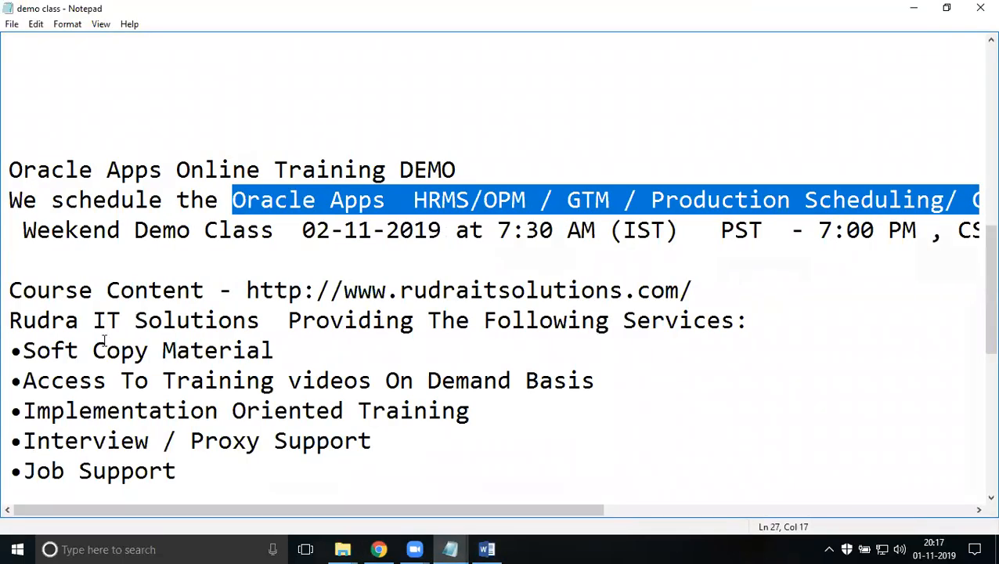
text(Oracle Apps  ASCP/WMS/OTM/Demantra)
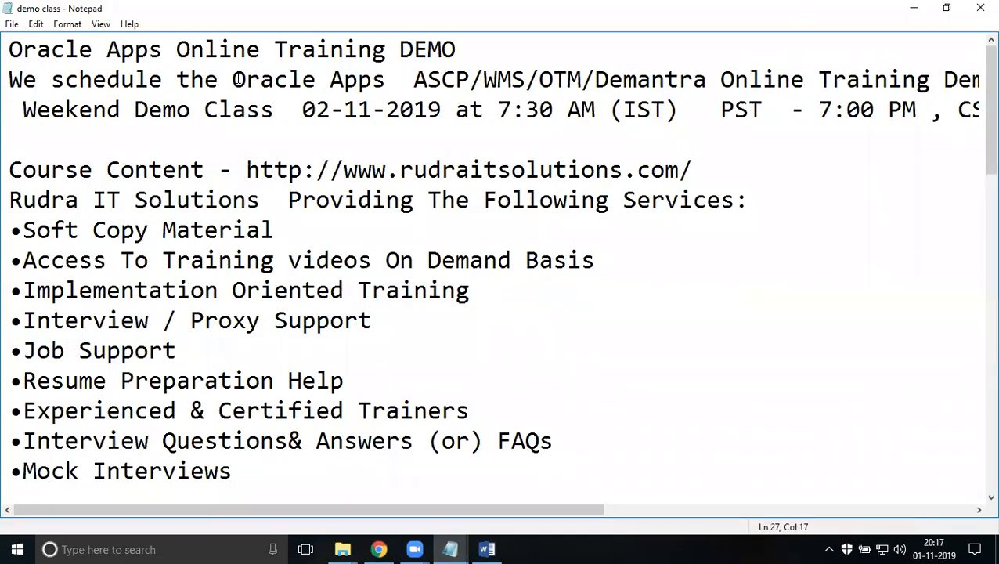
drag(233, 78, 920, 80)
drag(699, 75, 679, 75)
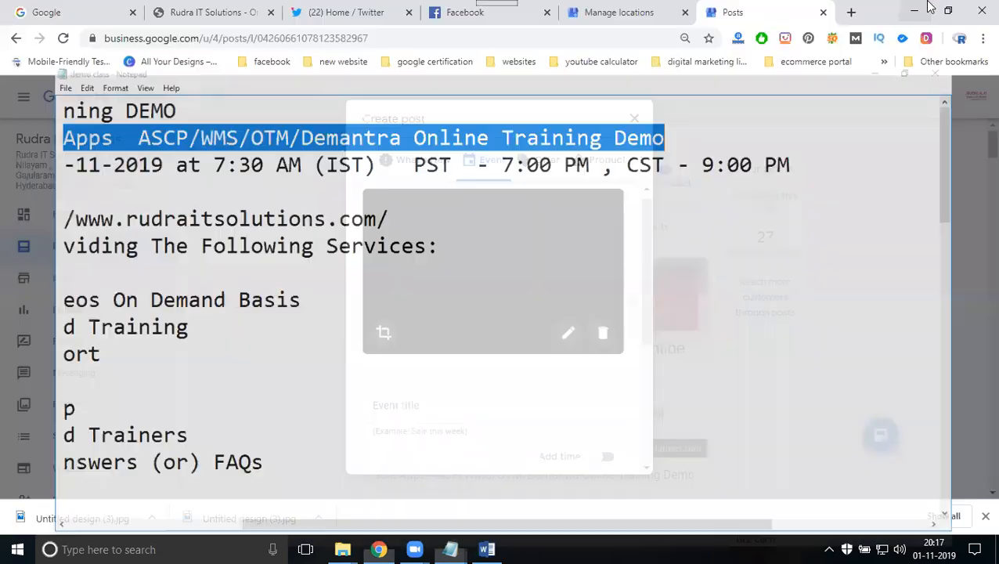
click(913, 8)
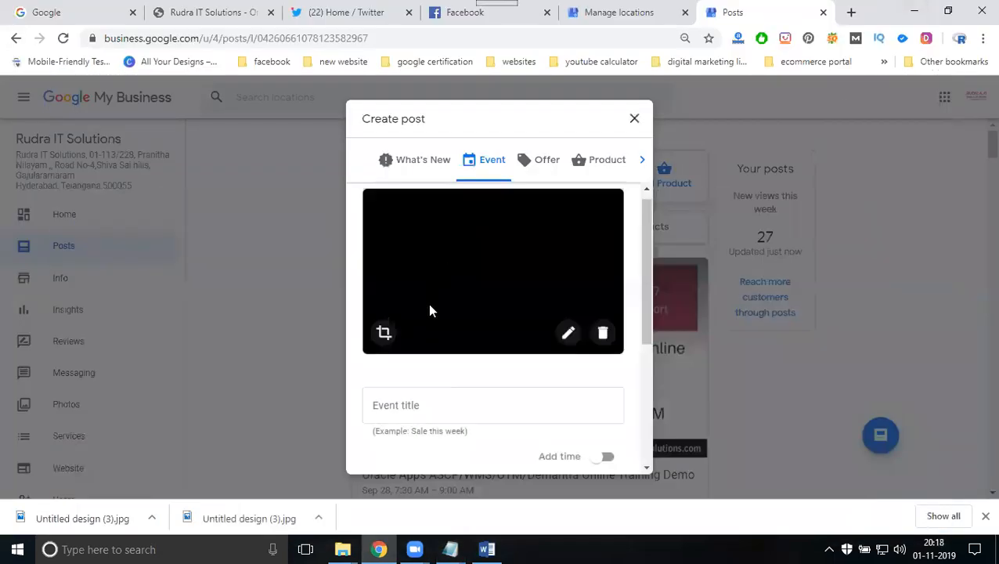
Step: Recrop the post photo so the crop region covers the full width of the banner, and upload it
scroll(432, 323, up, 1)
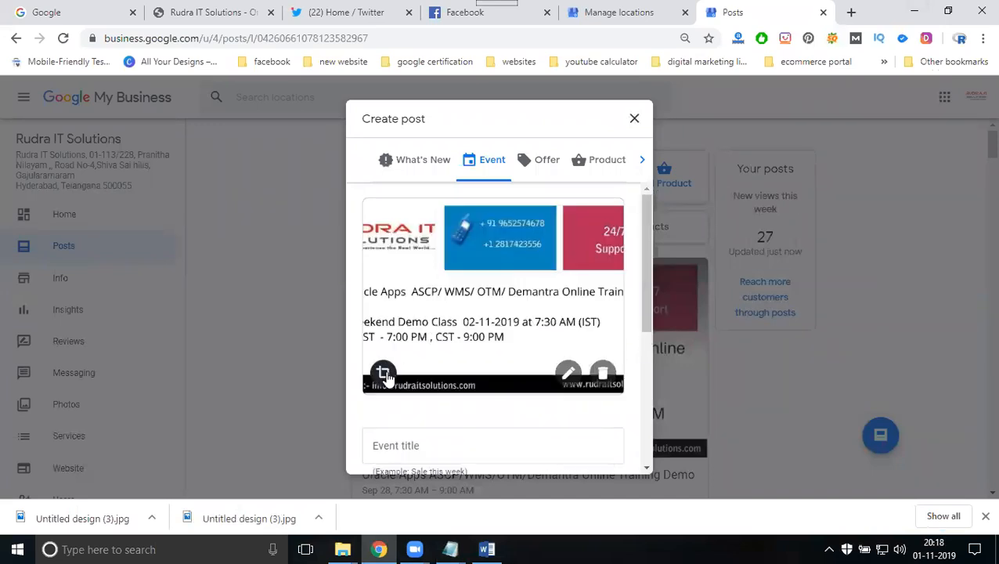
click(383, 373)
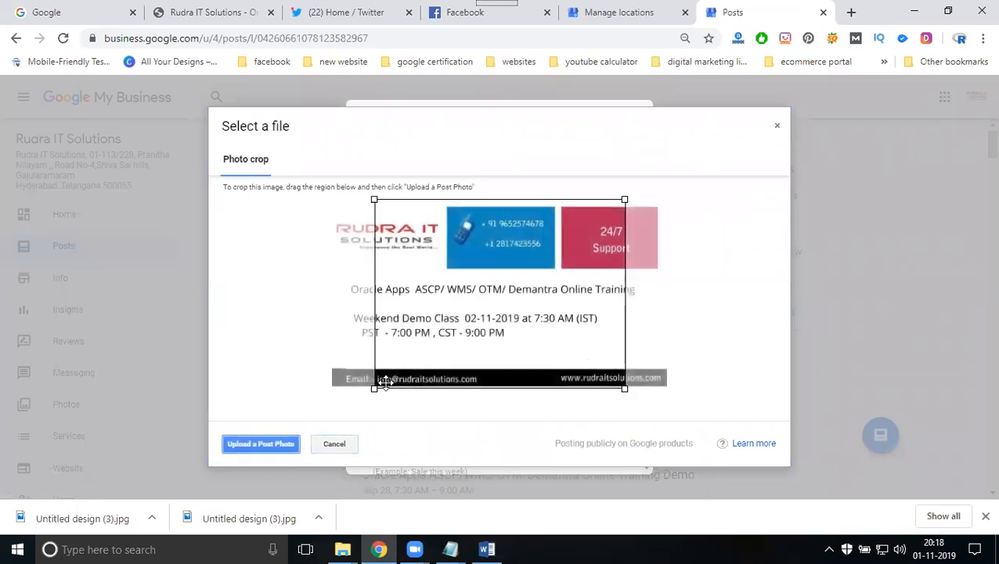
drag(375, 389, 321, 403)
drag(624, 388, 668, 396)
click(245, 444)
Step: Enter the event title "Oracle Apps ASCP/WMS/OTM/Demantra Online Training Demo" and set the start date to Nov 2, 2019
click(397, 406)
text(ASCP/WMS/OTM/Demantra Online Training Demo)
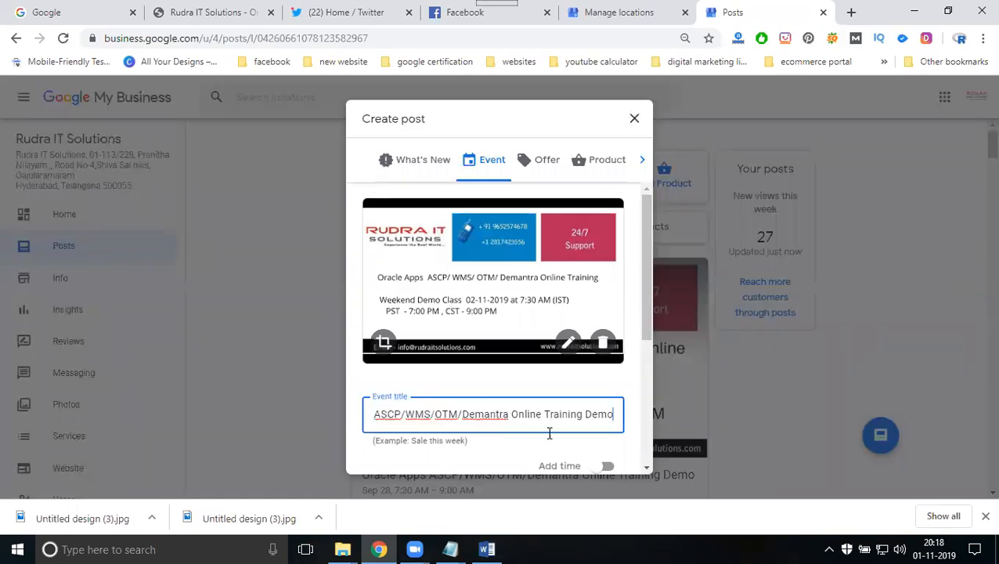
scroll(497, 396, down, 3)
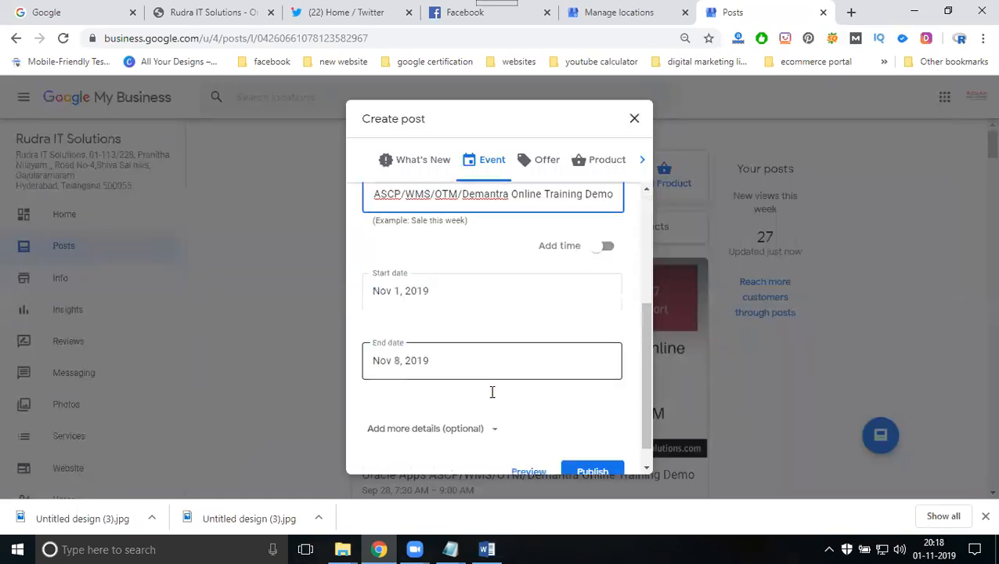
click(401, 291)
scroll(538, 313, up, 2)
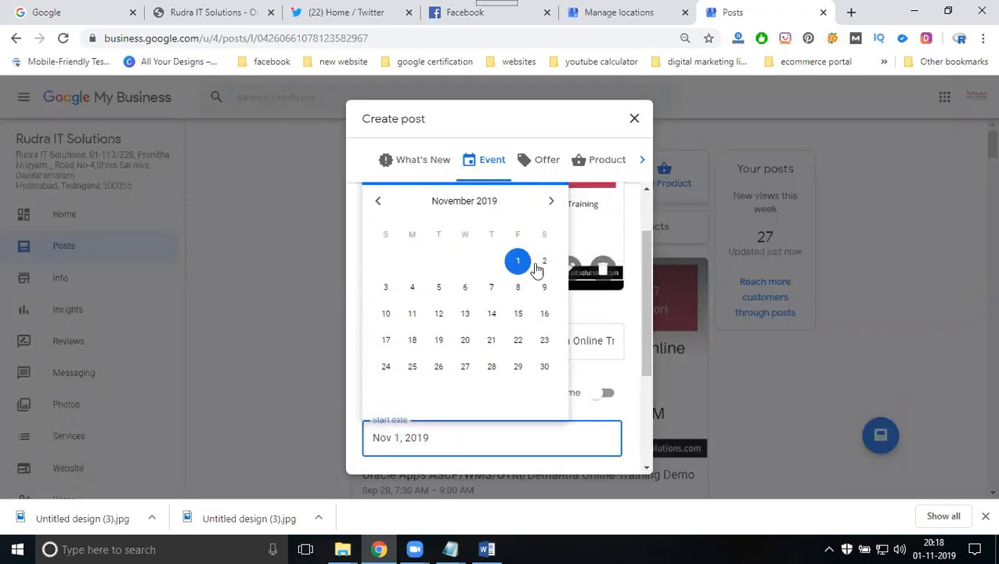
click(544, 262)
Step: Enable event times, check the class time in the demo class notes, and set the start time to 7:30 am
scroll(491, 341, down, 2)
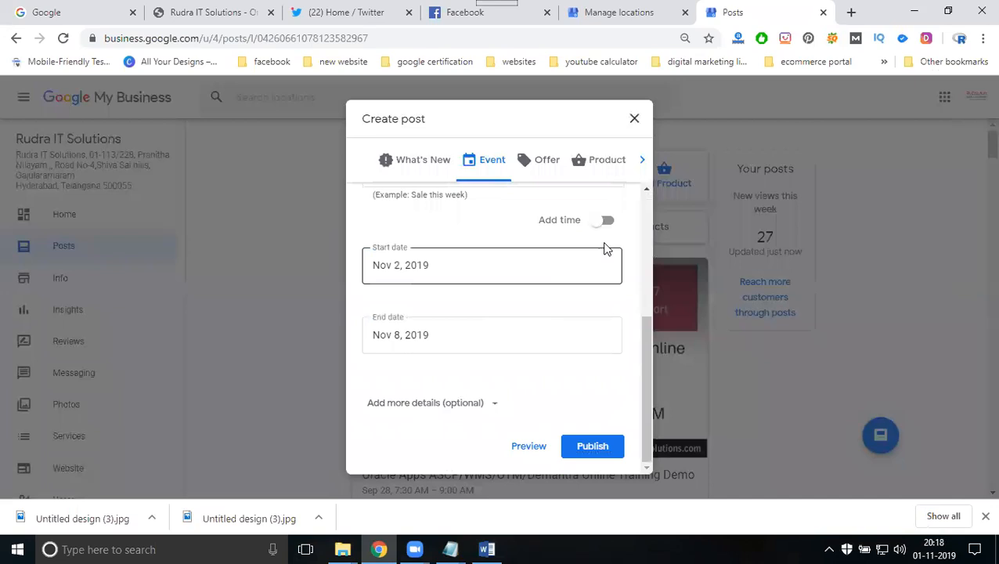
click(607, 221)
click(550, 271)
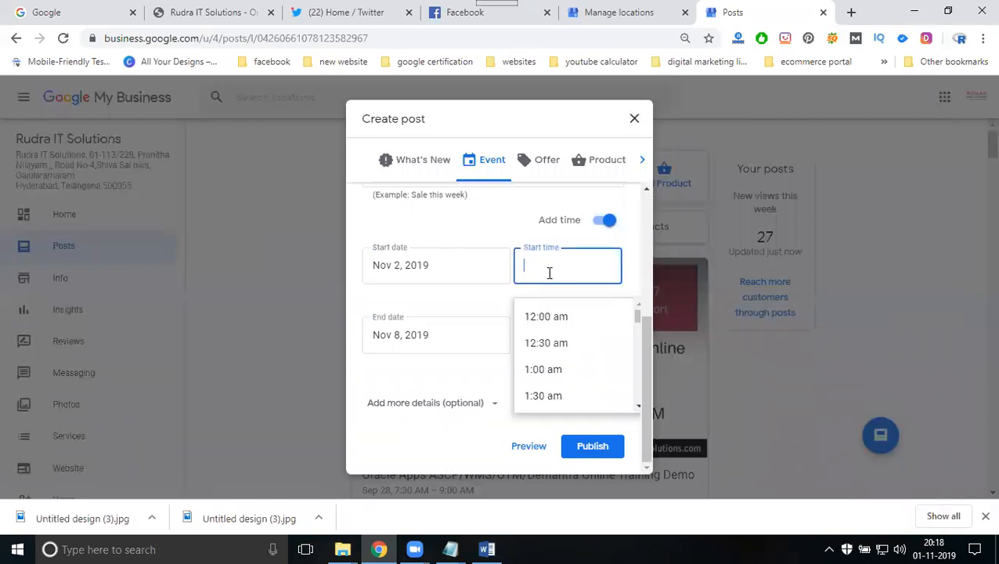
mouse_move(450, 548)
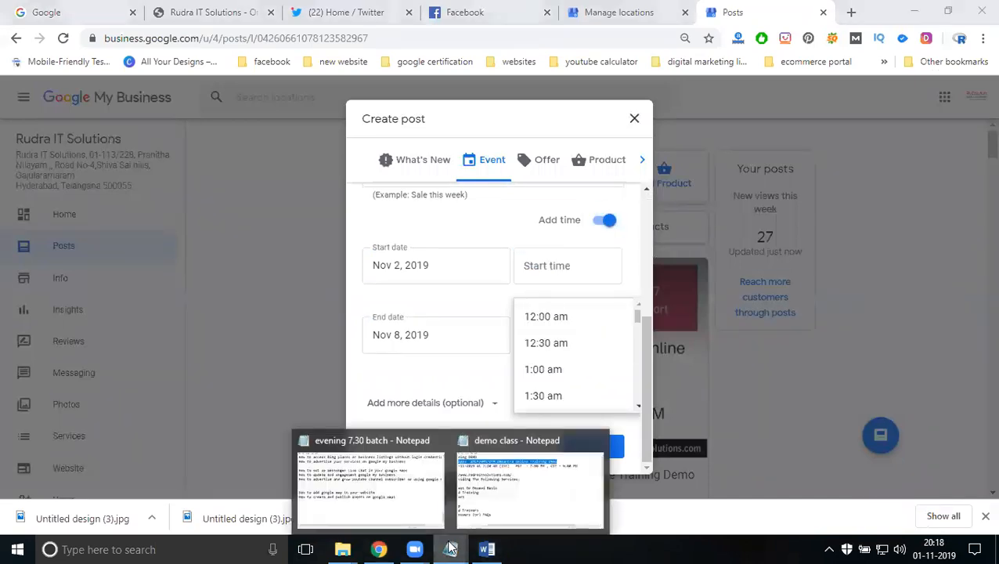
click(505, 495)
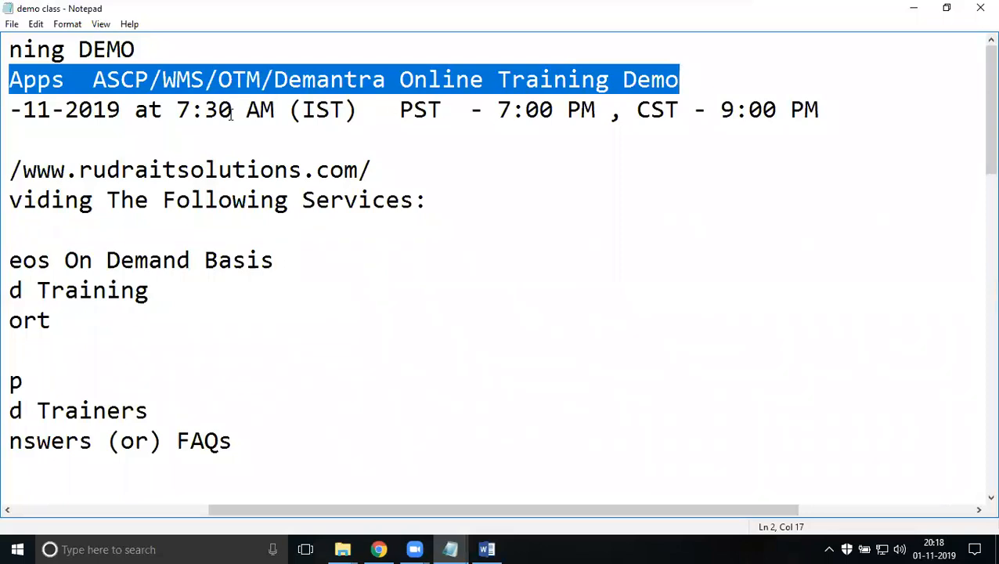
click(911, 8)
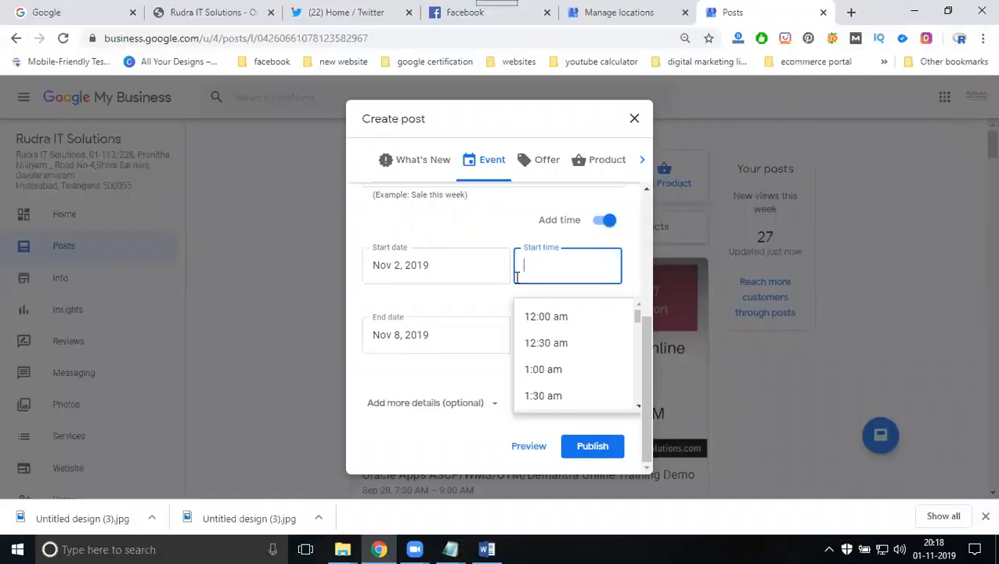
scroll(541, 332, down, 5)
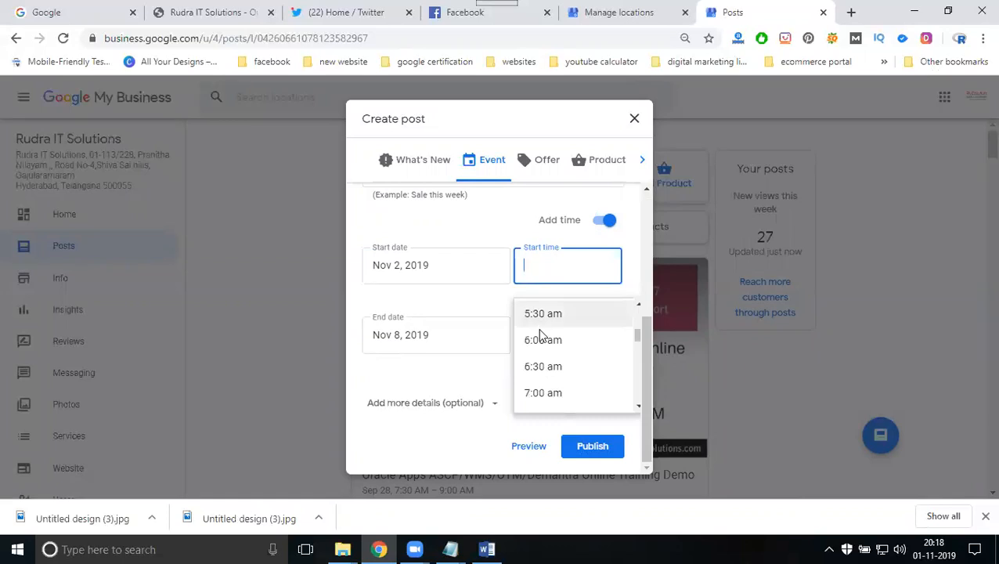
click(544, 347)
Step: Set the event's end date to Nov 2, 2019 and its end time to 9:00 am
click(403, 336)
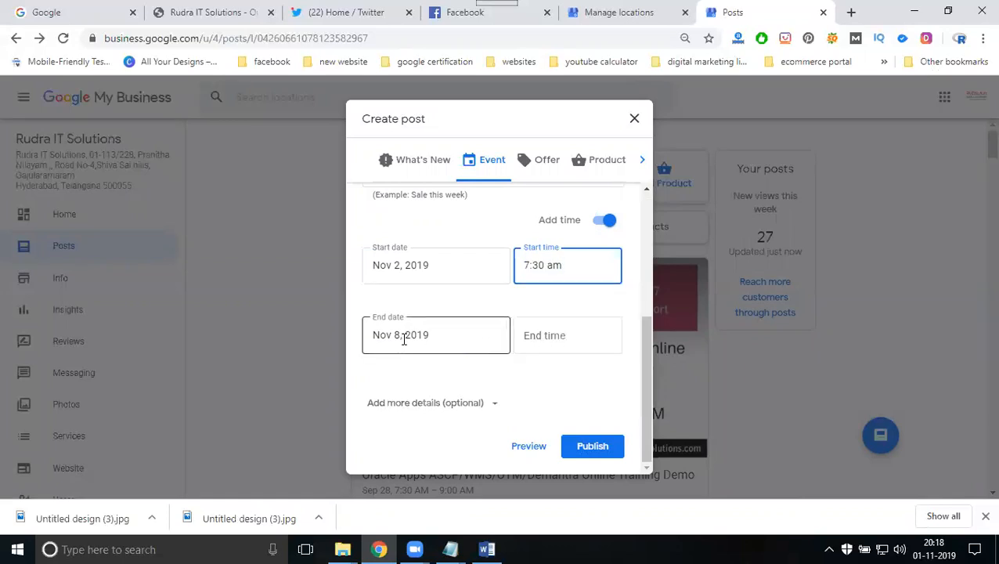
scroll(435, 332, up, 2)
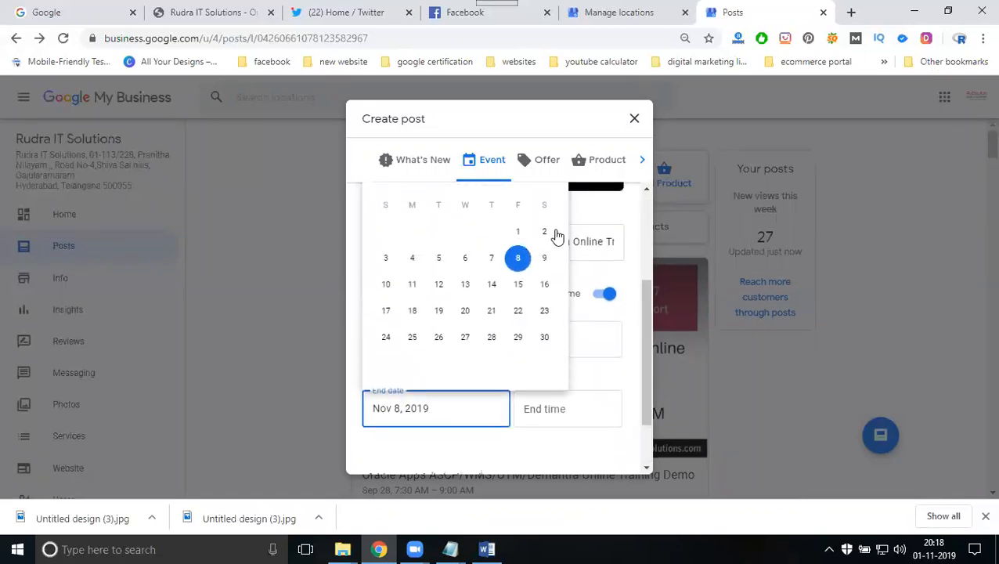
click(548, 233)
click(555, 413)
scroll(556, 354, down, 5)
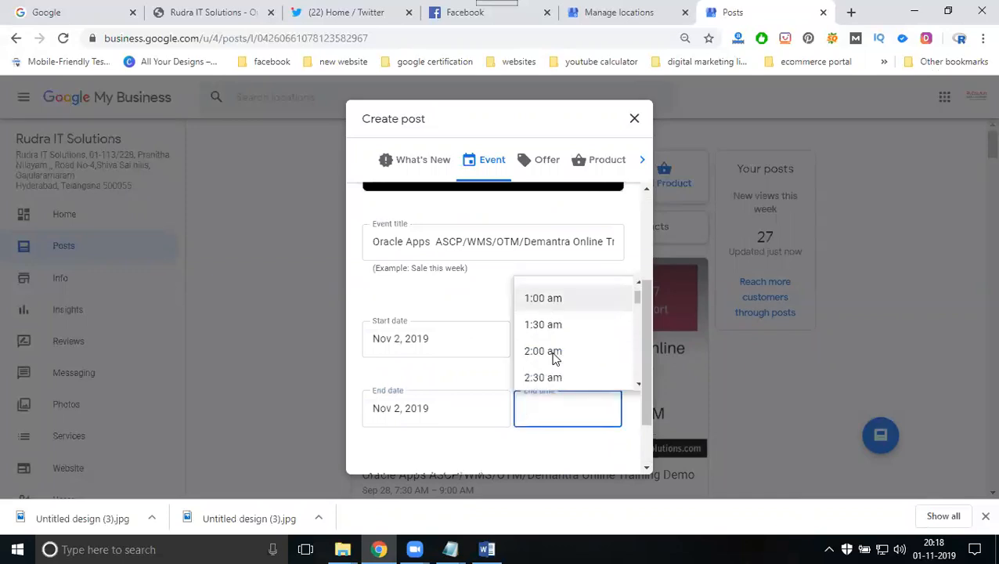
scroll(554, 354, down, 3)
click(552, 337)
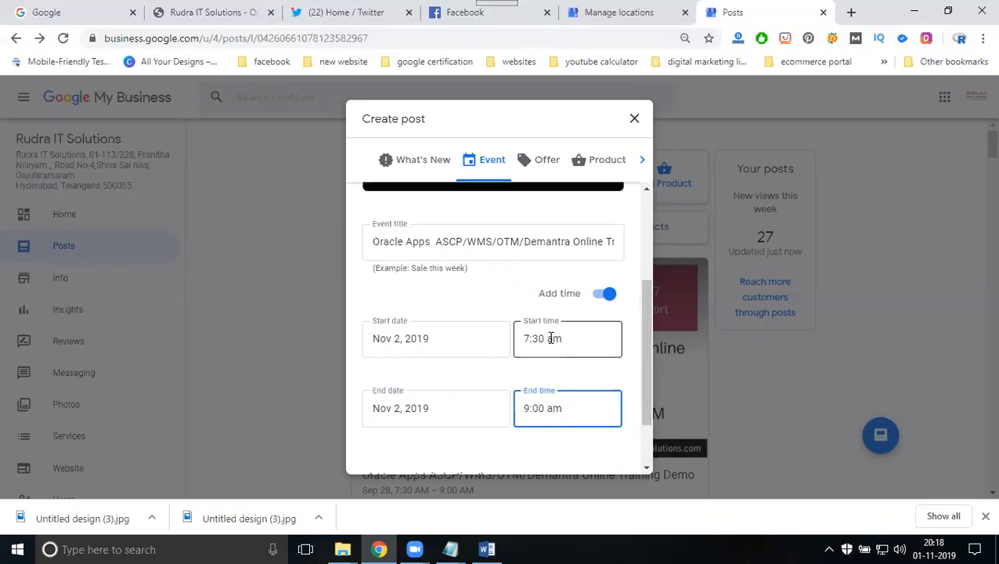
Step: Expand the event post's optional details and activate the event details field
scroll(447, 321, down, 2)
click(425, 404)
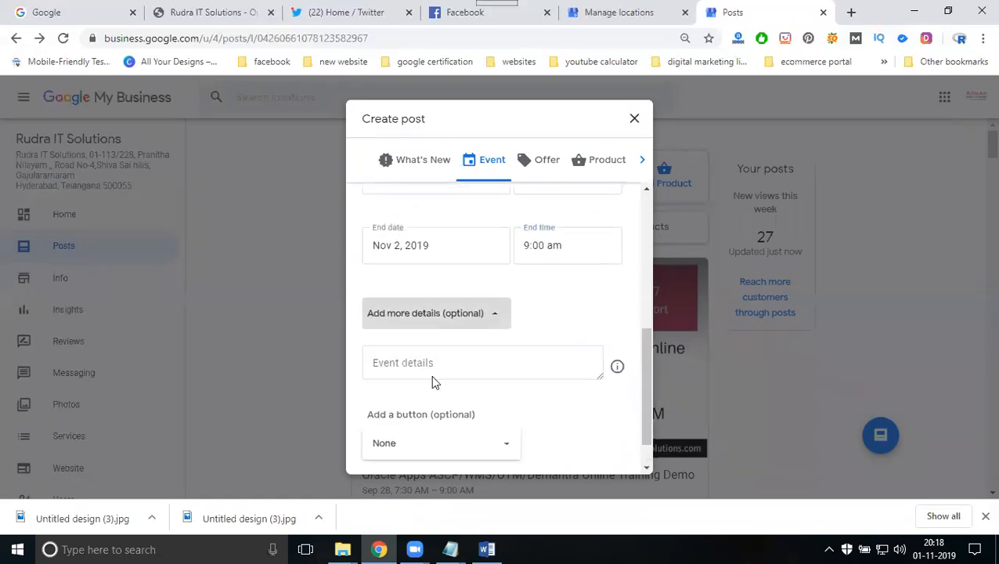
scroll(435, 381, down, 1)
click(423, 312)
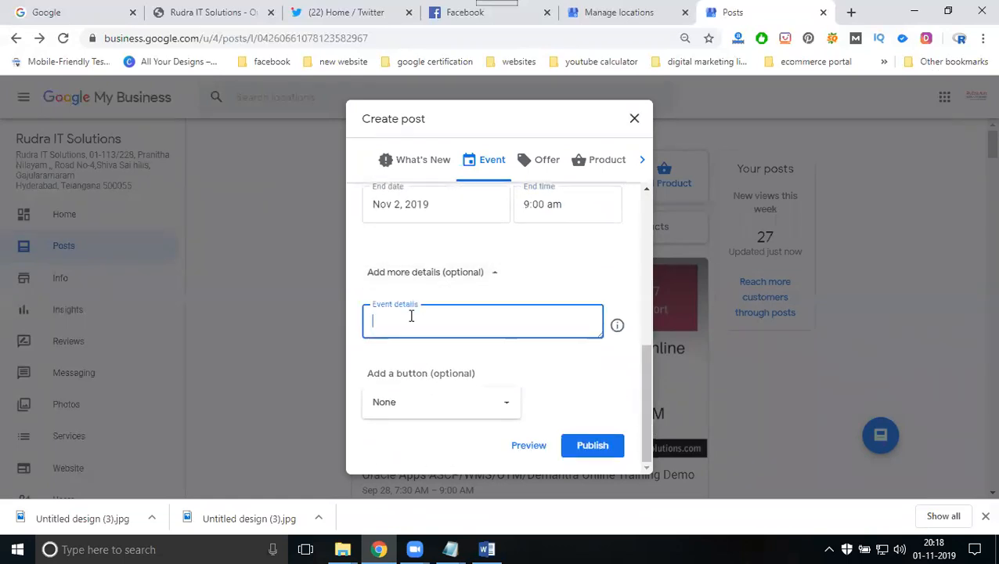
Step: Copy the first demo announcement in the demo class notes, from "We schedule the Oracle Apps" through the email line, into the event details
mouse_move(450, 549)
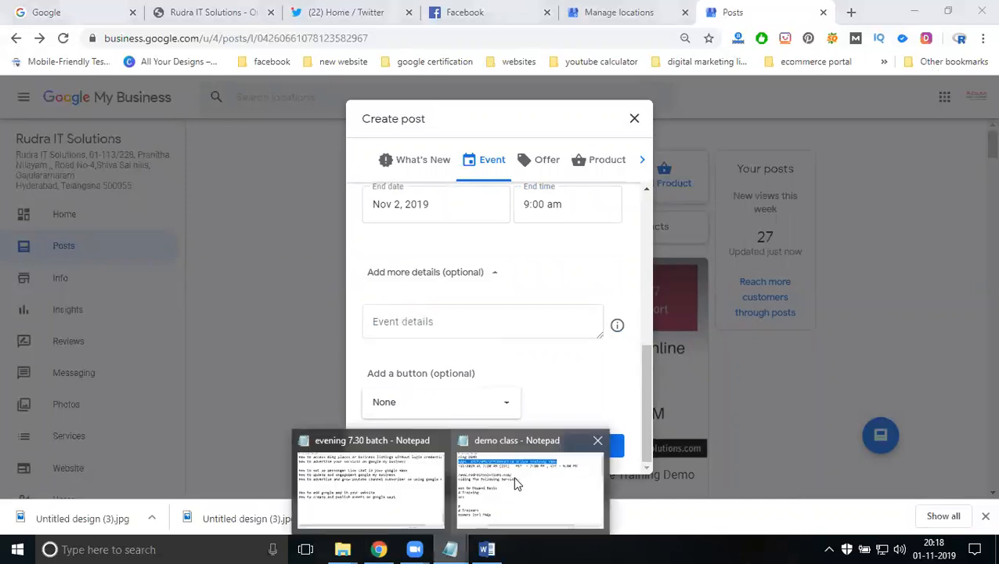
click(517, 480)
drag(247, 509, 21, 452)
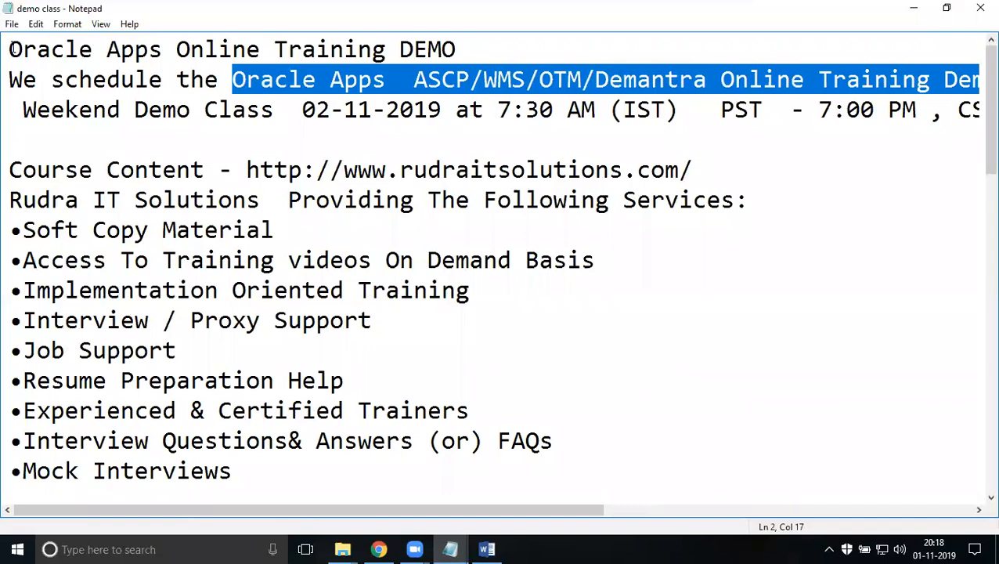
drag(8, 78, 518, 378)
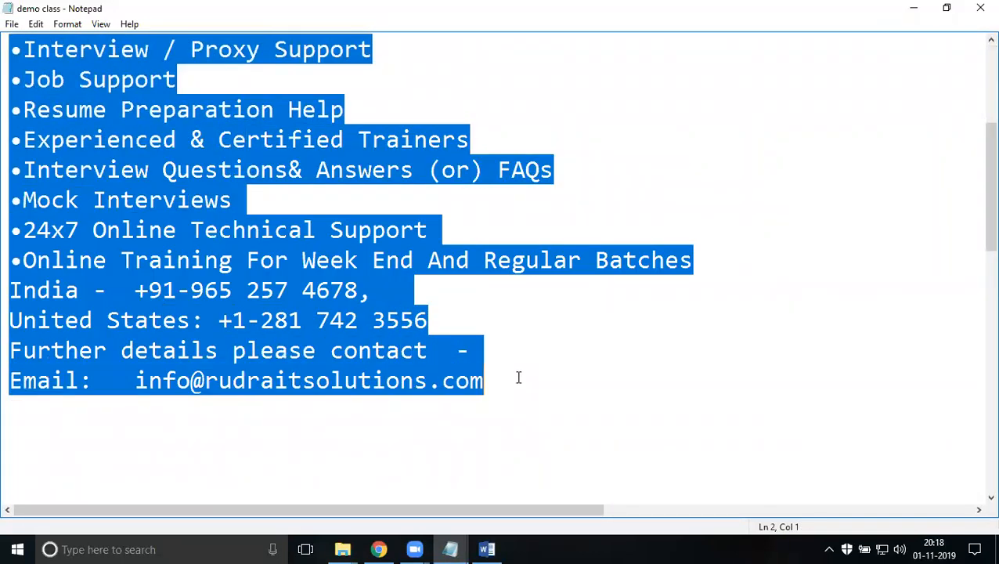
scroll(457, 325, up, 3)
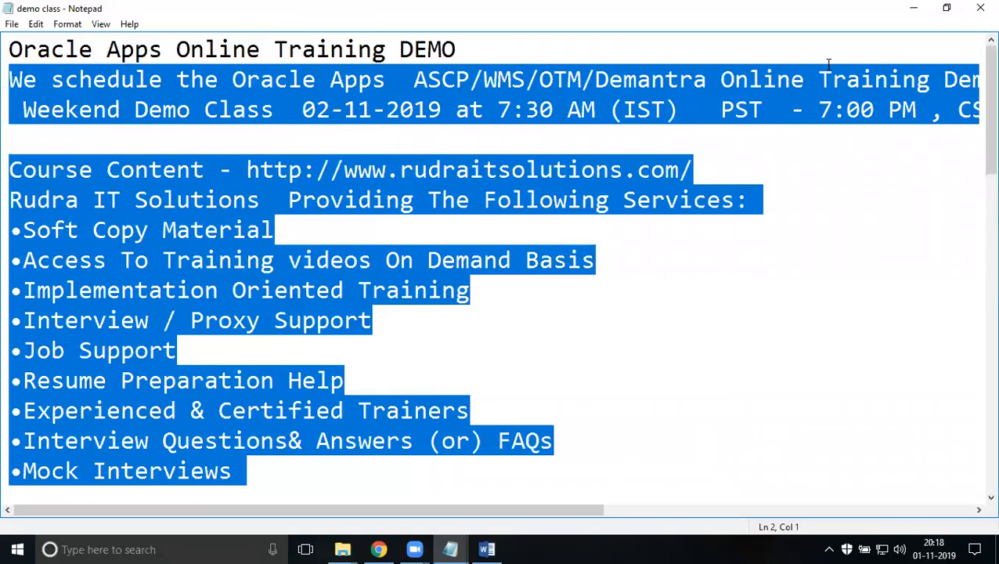
click(913, 9)
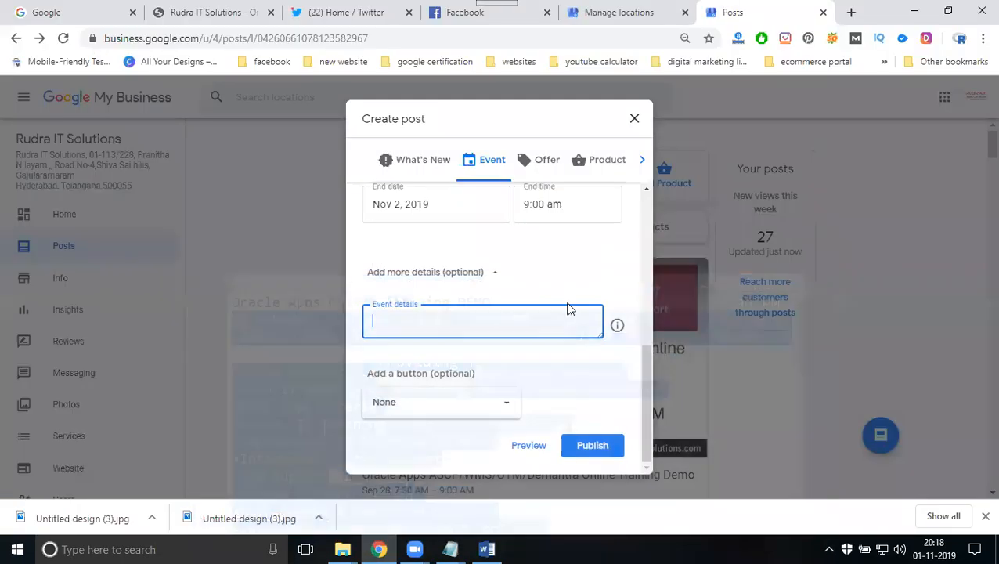
key(ctrl+v)
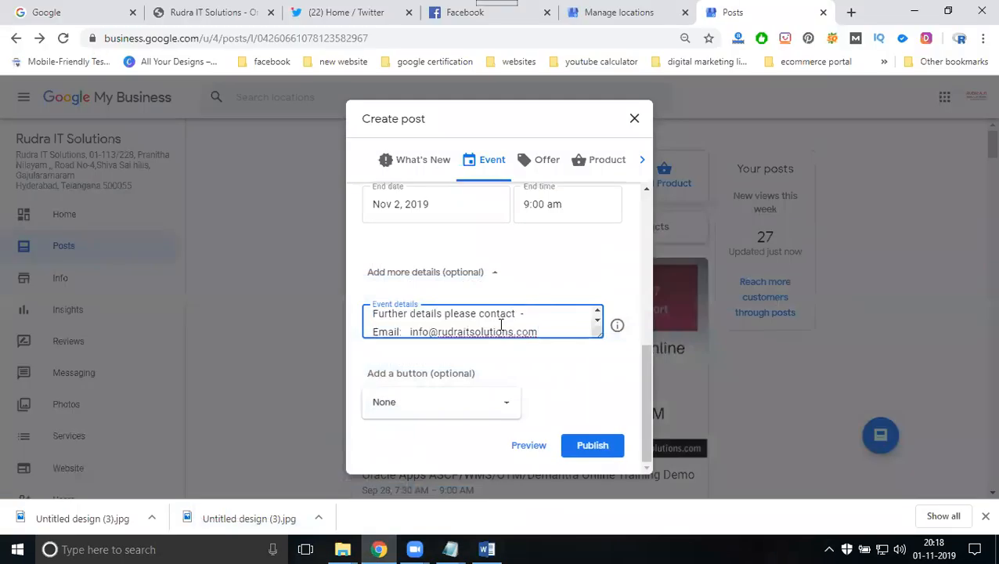
click(457, 412)
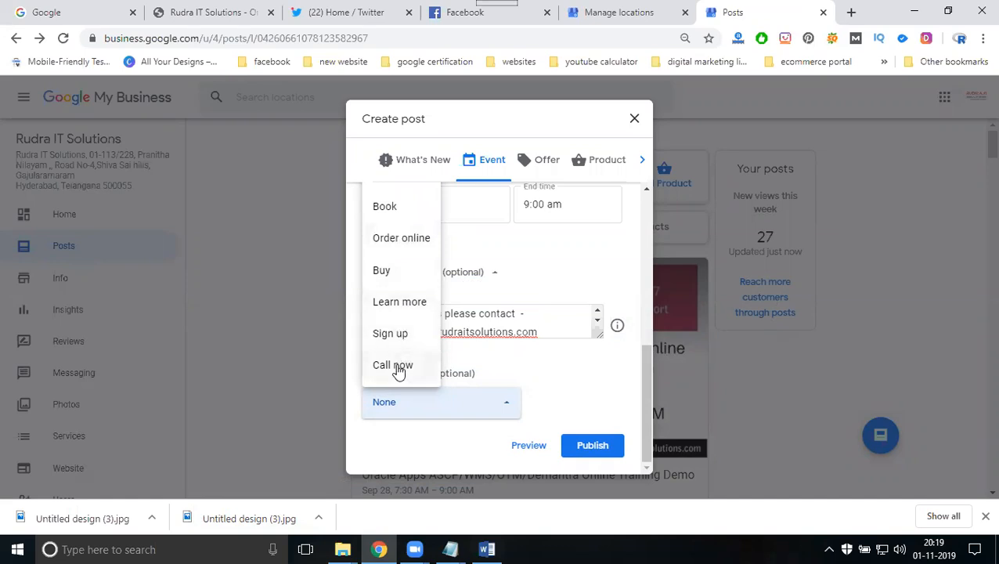
click(400, 335)
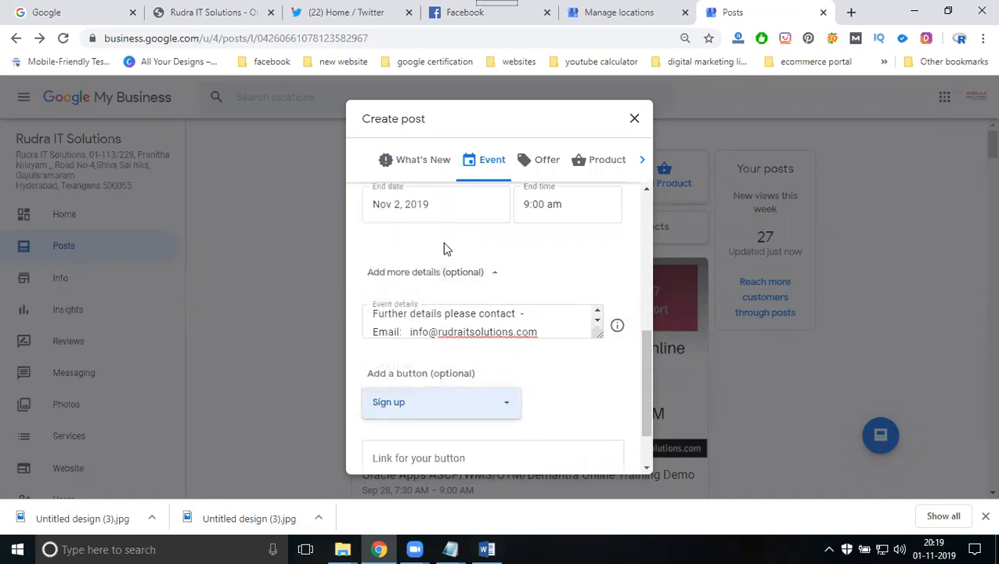
click(233, 6)
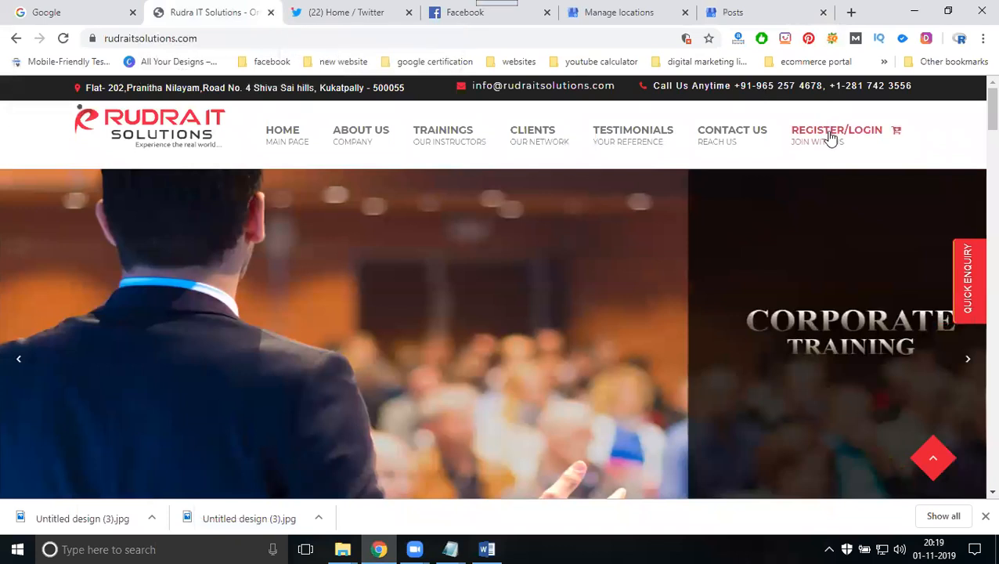
click(702, 136)
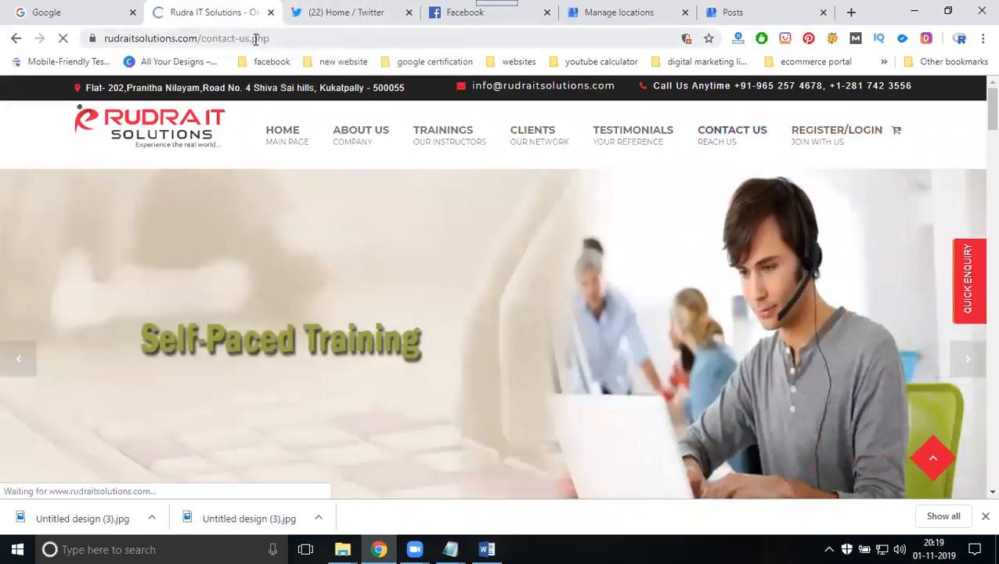
click(258, 38)
key(ctrl+c)
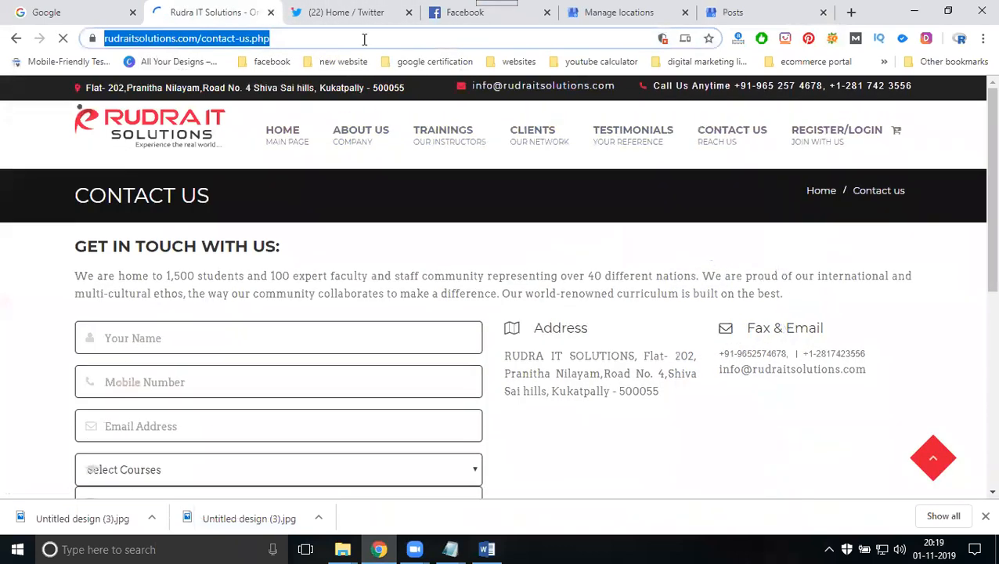
click(717, 13)
click(437, 457)
key(ctrl+v)
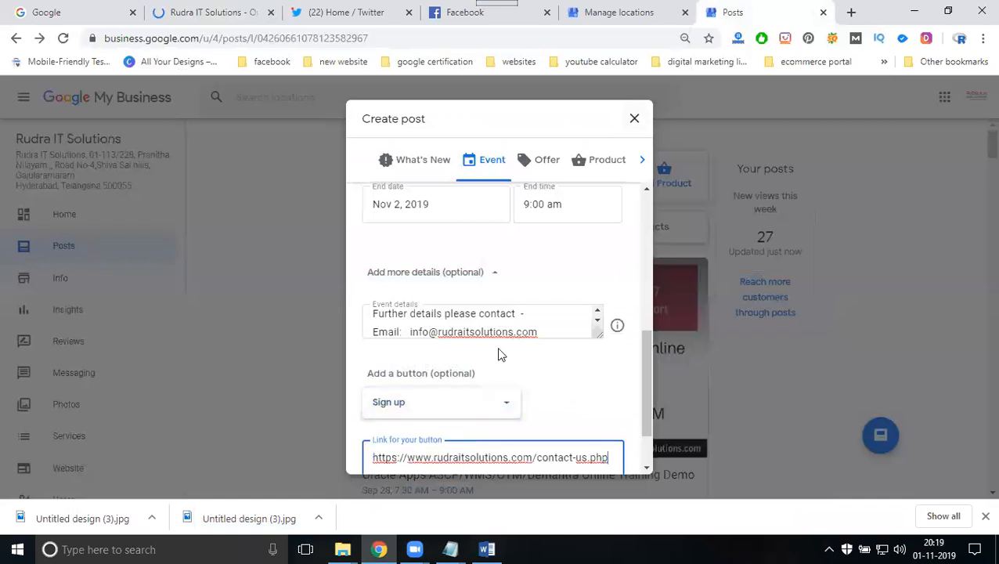
Step: Review the event post's photo, title, dates, times, details and button link, and publish the post
scroll(501, 336, down, 2)
scroll(611, 380, down, 1)
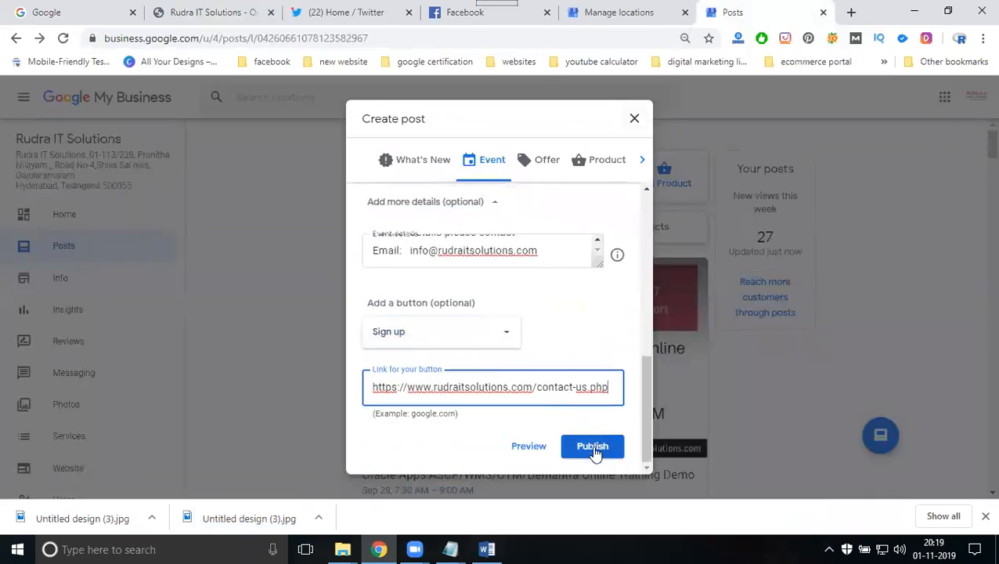
scroll(564, 373, up, 2)
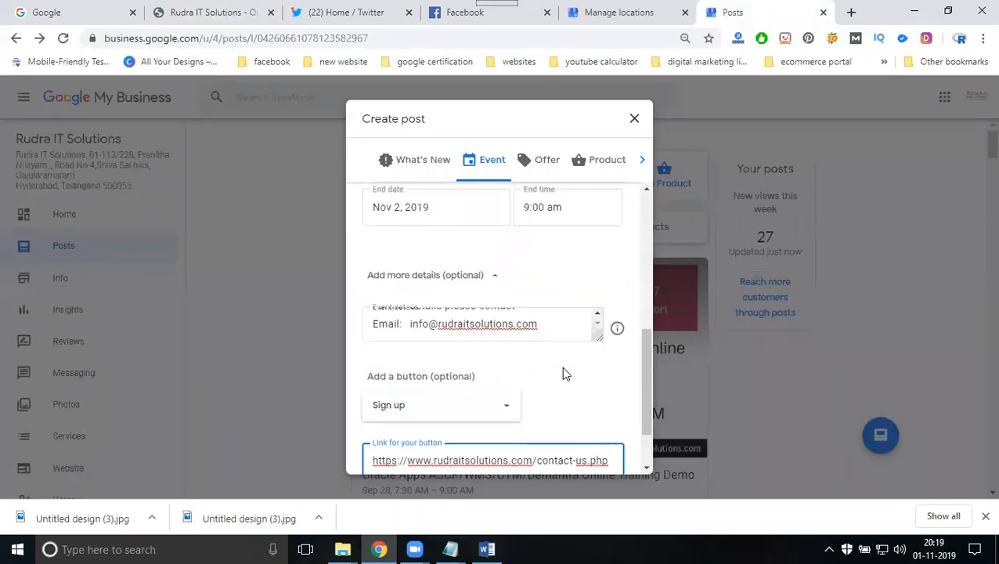
scroll(561, 366, up, 5)
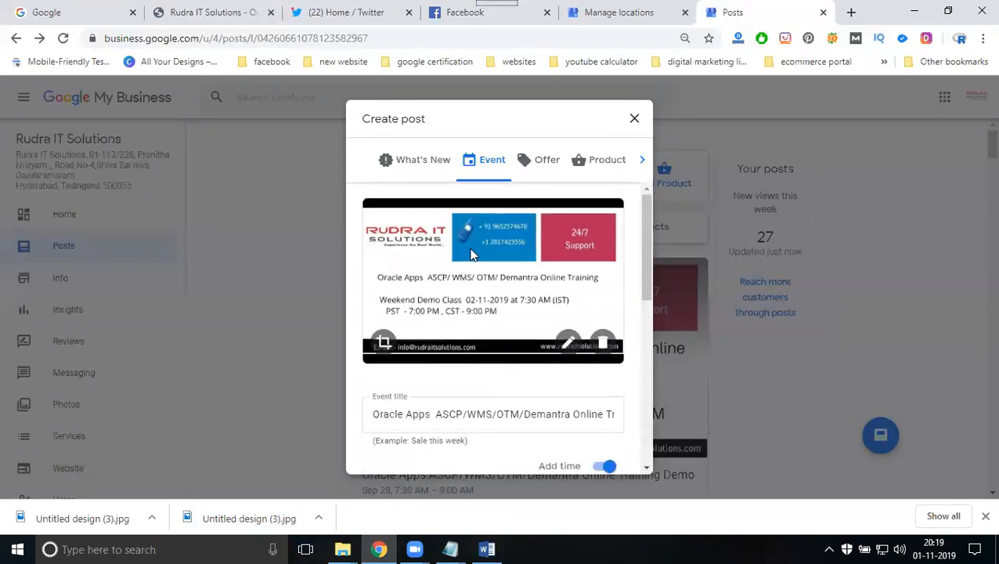
scroll(470, 254, down, 3)
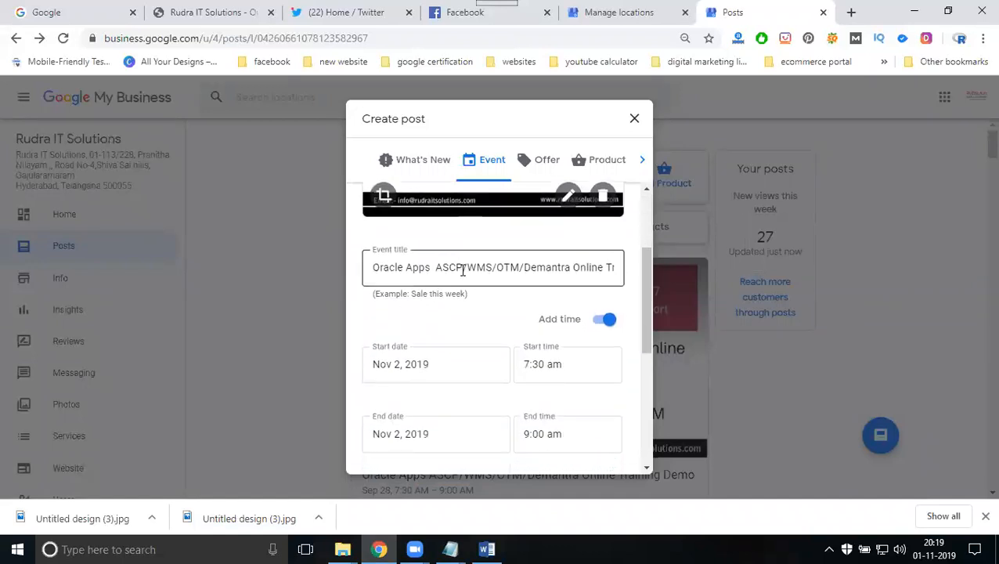
scroll(463, 270, down, 3)
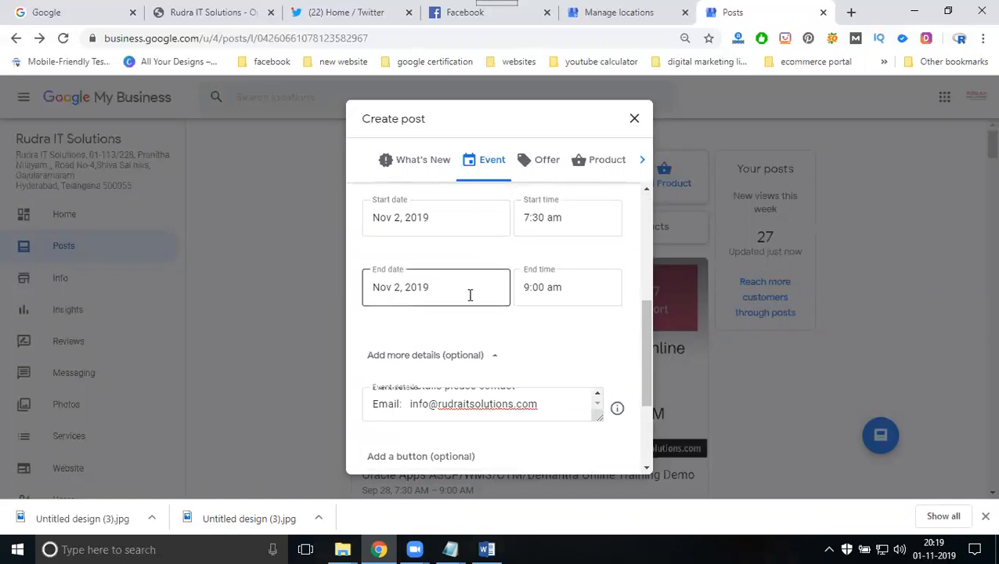
scroll(470, 294, down, 2)
scroll(408, 330, up, 4)
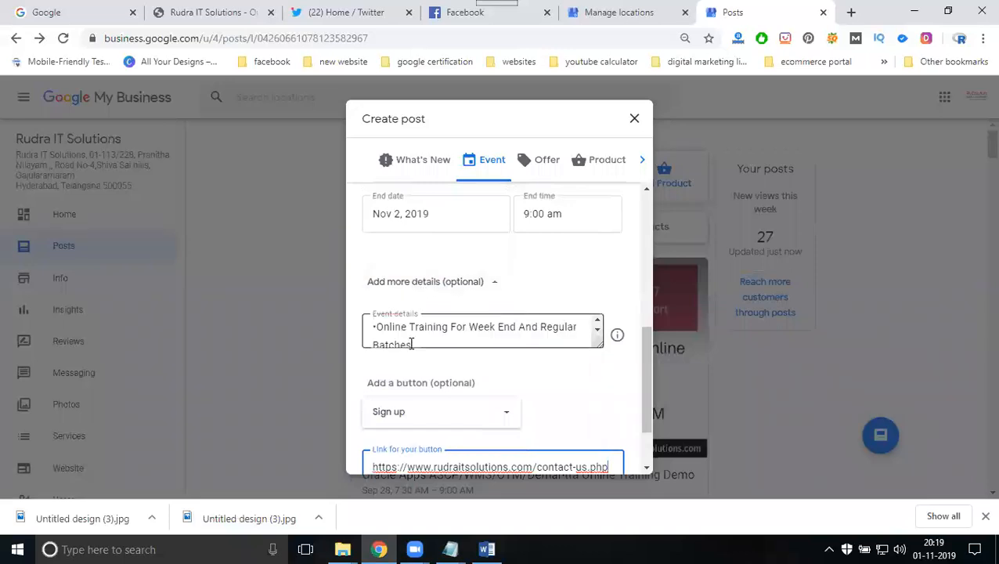
scroll(407, 332, down, 1)
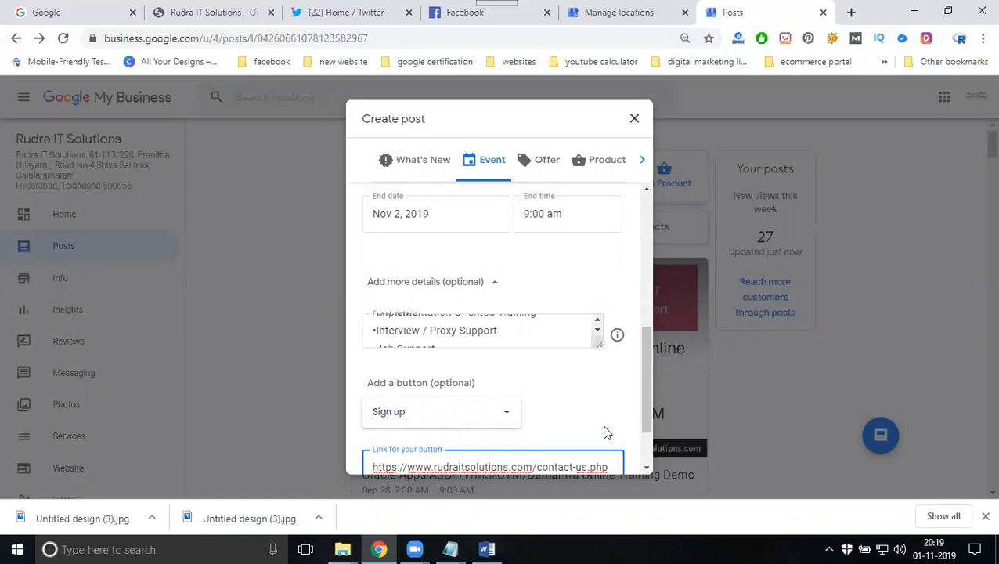
scroll(602, 430, down, 2)
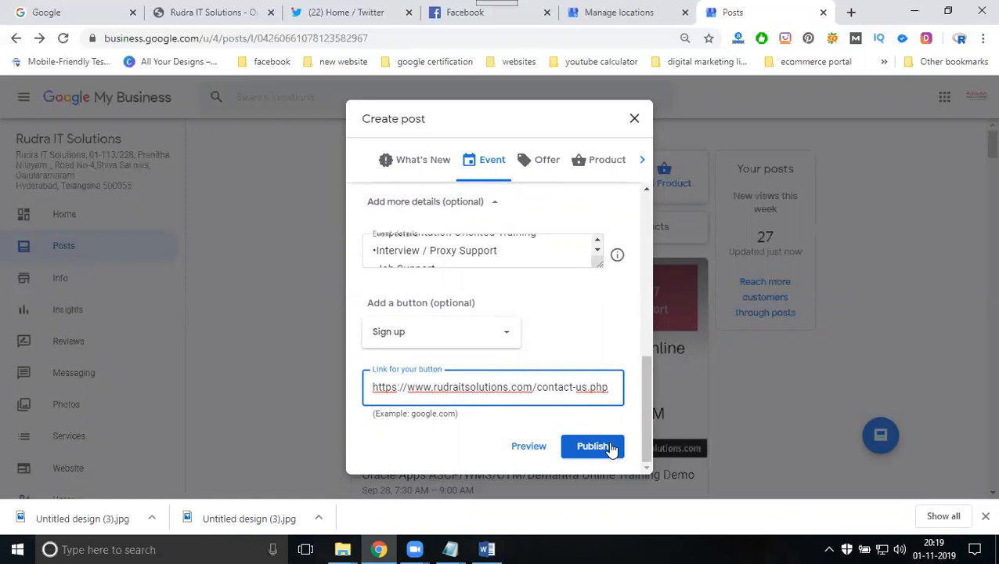
click(610, 448)
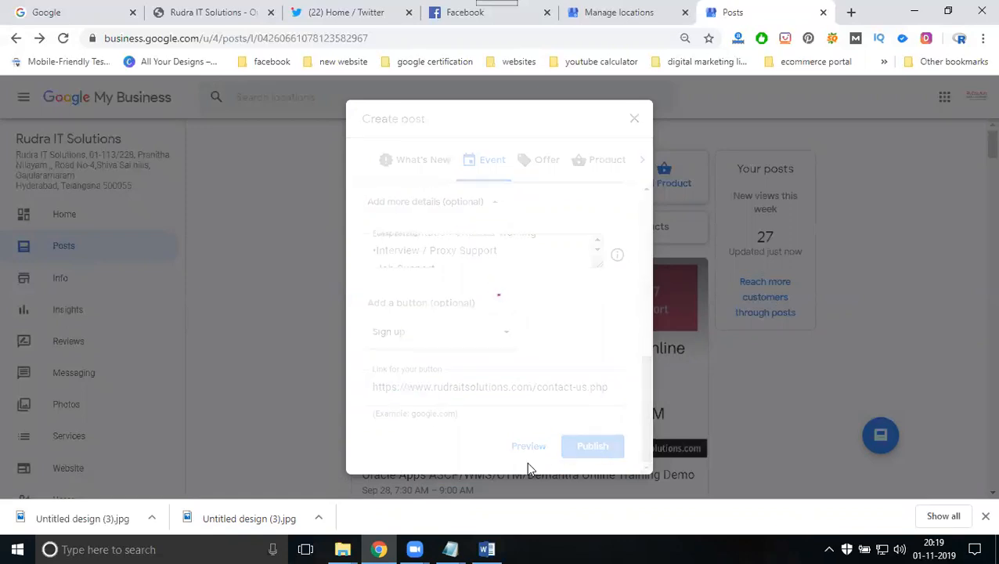
Step: Look over the Oracle Apps training demo text in the demo class notes and return to the posts page
mouse_move(446, 548)
click(501, 485)
scroll(508, 263, down, 2)
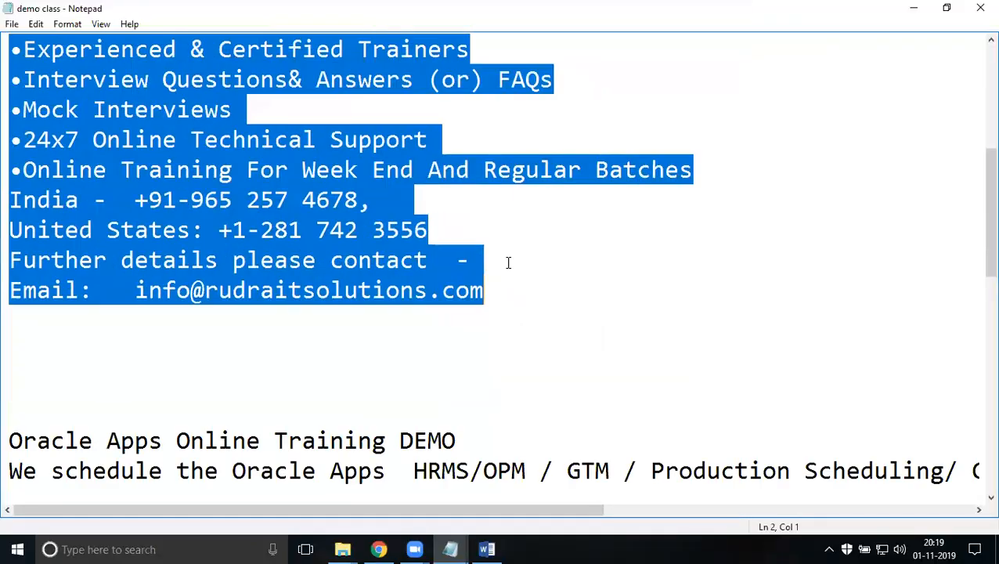
scroll(508, 263, up, 4)
scroll(508, 262, down, 4)
click(913, 7)
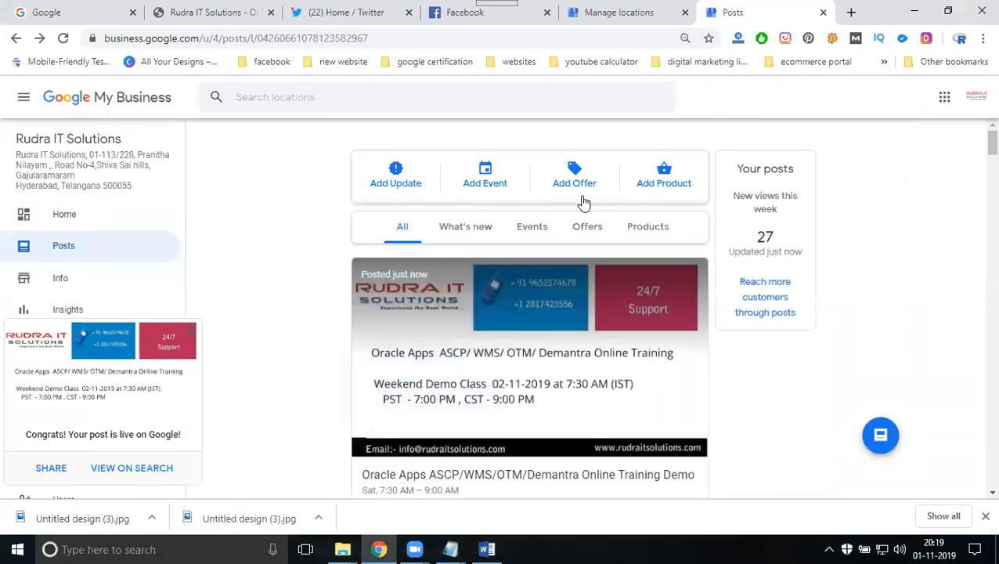
Step: Dismiss the published-post notification and examine the new event post down to its Sign up button
click(189, 332)
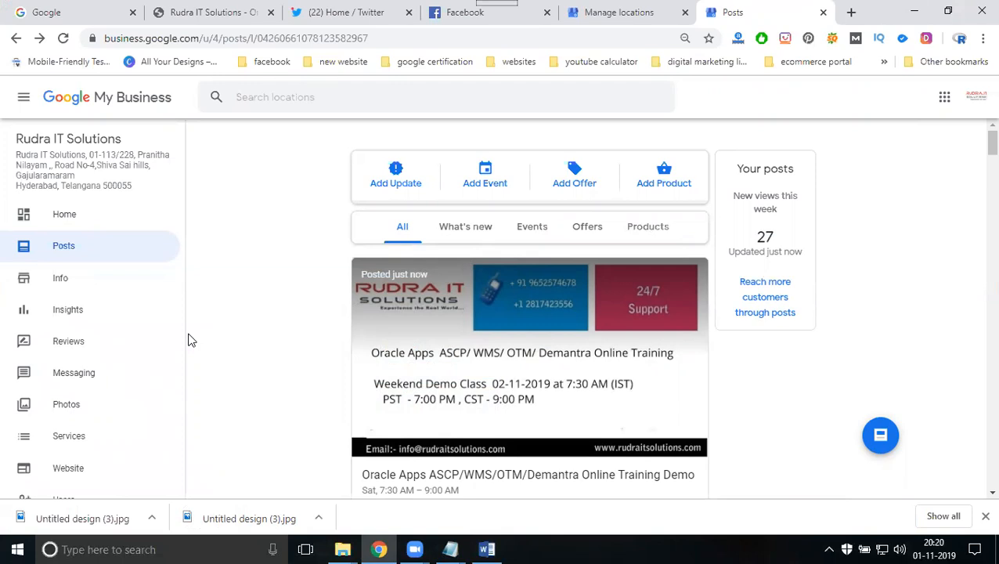
scroll(329, 294, down, 2)
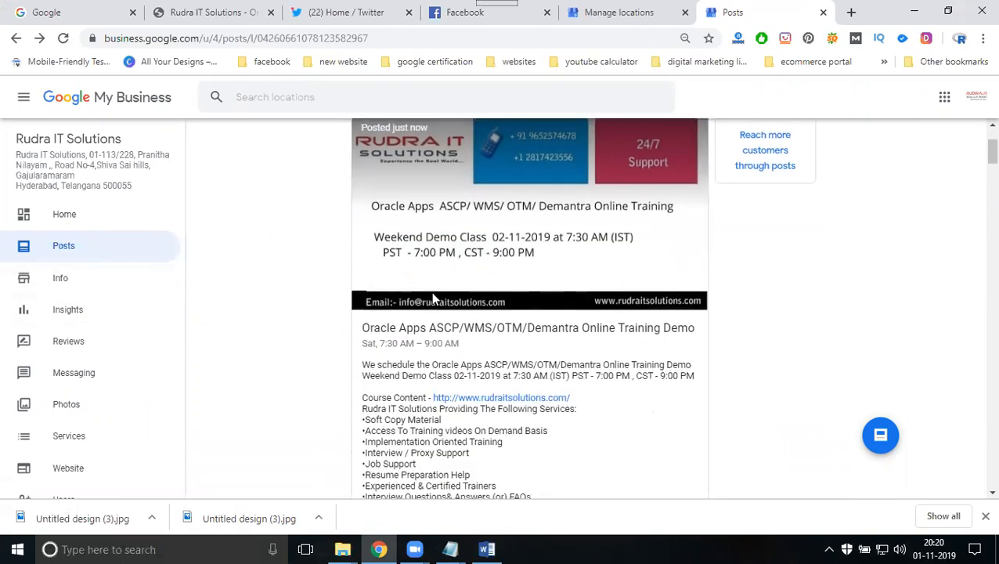
scroll(433, 298, down, 3)
scroll(515, 242, down, 1)
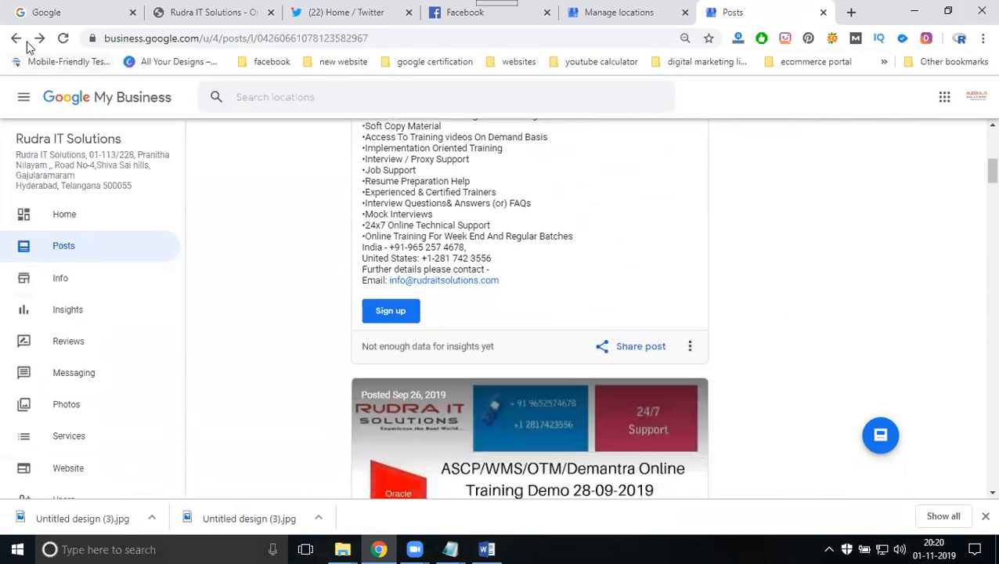
Step: Reload the posts page and check the published event post's photo, title, schedule and description
click(64, 39)
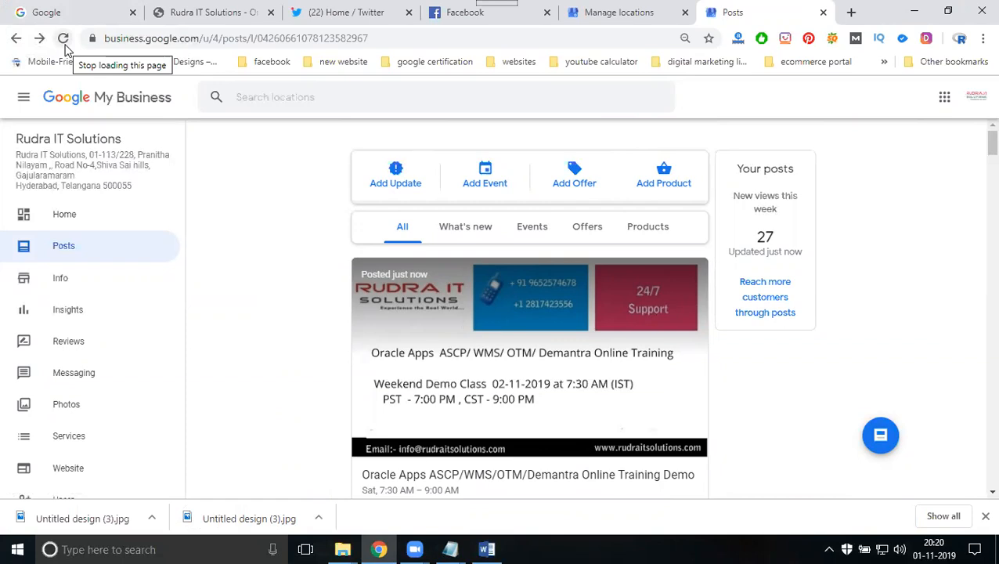
click(65, 45)
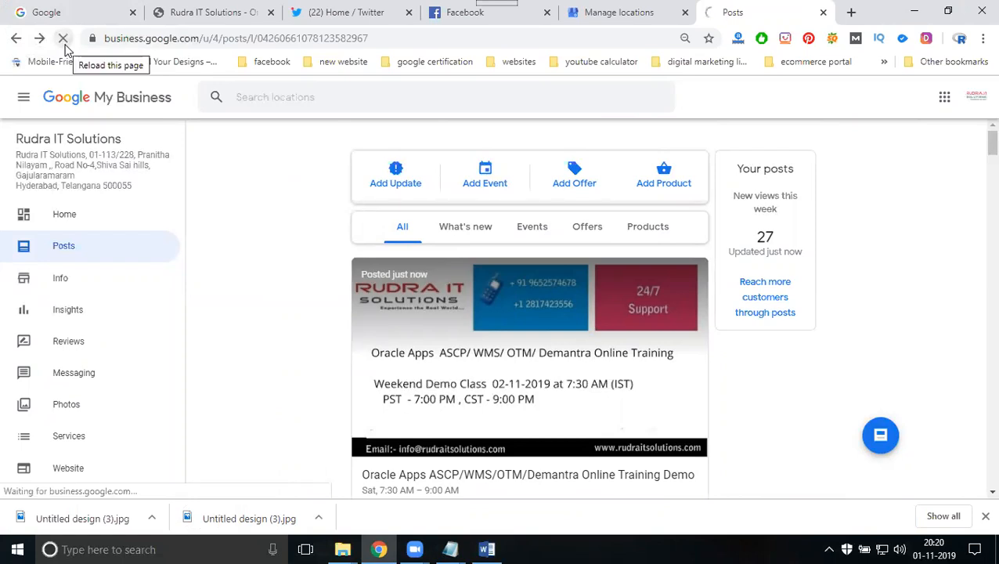
click(65, 45)
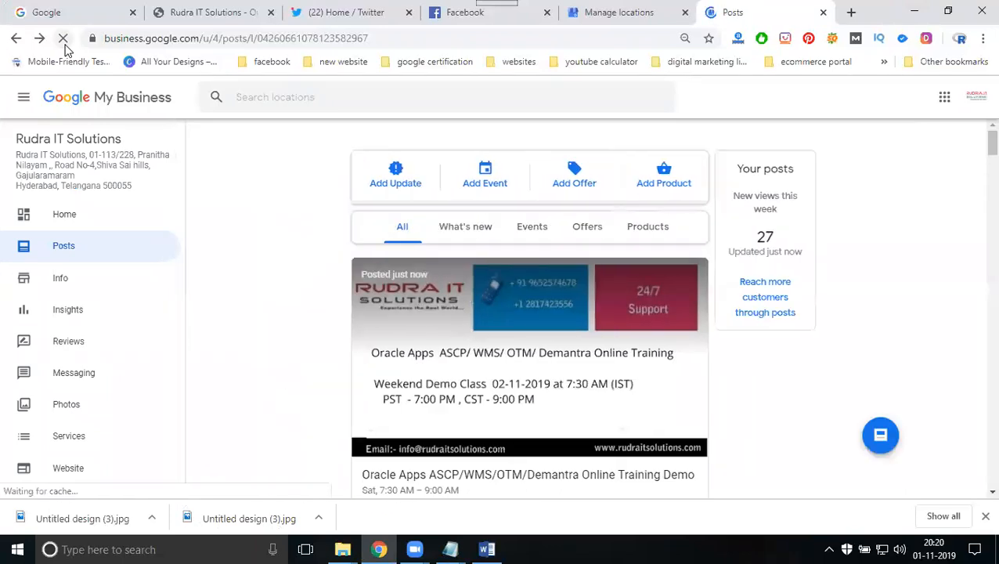
scroll(376, 140, down, 2)
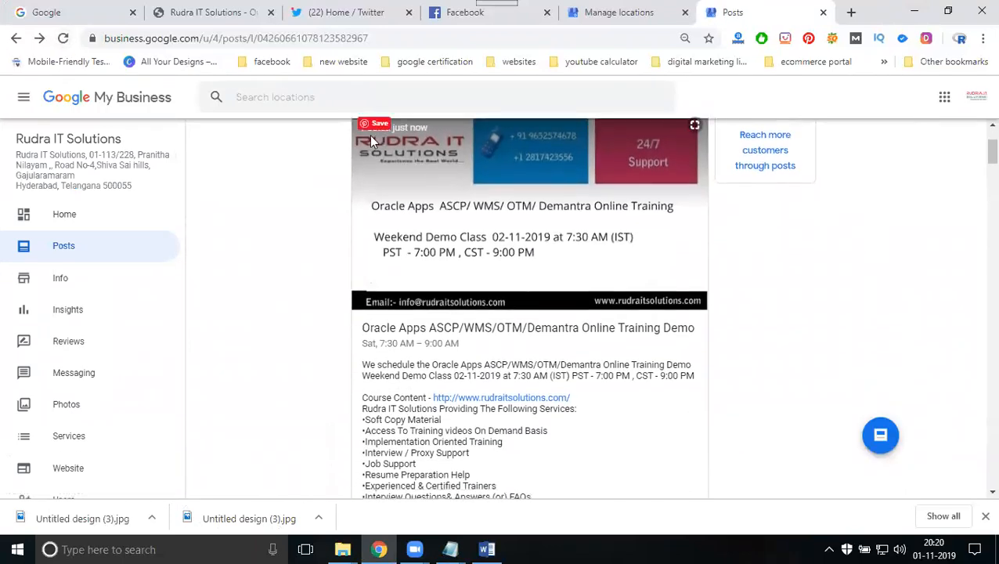
scroll(500, 387, down, 1)
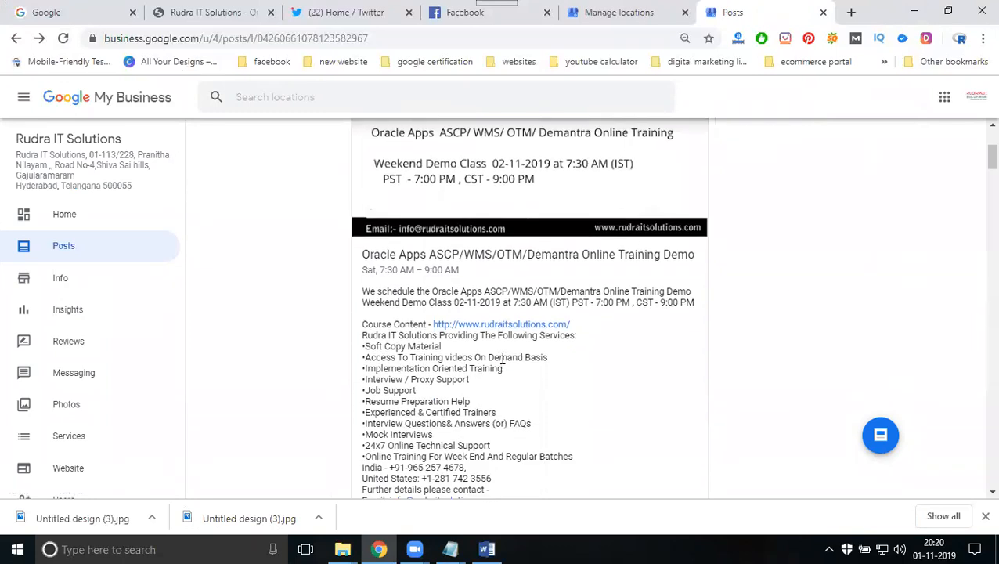
scroll(502, 358, down, 1)
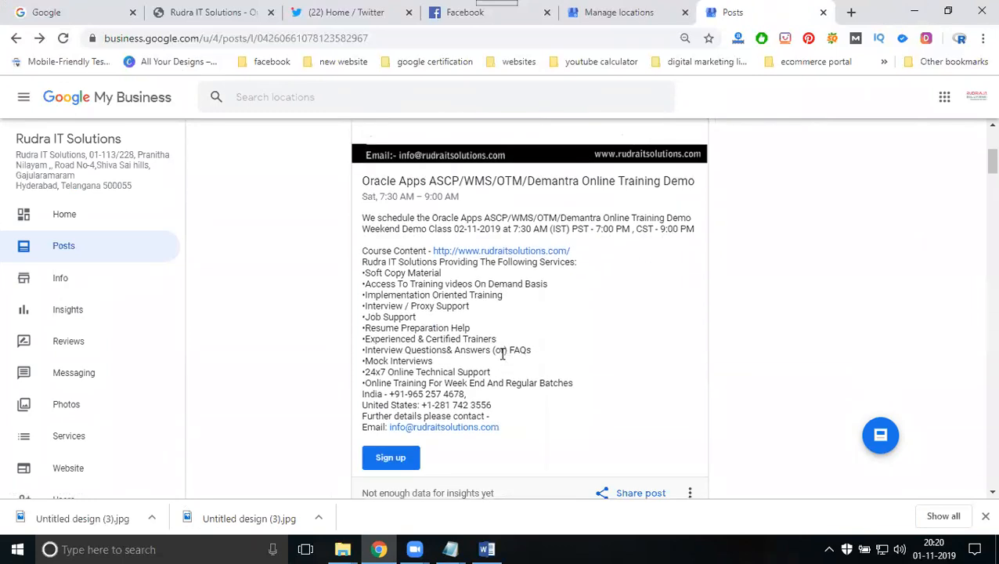
Step: Copy the published post's line "We schedule the Oracle Apps ASCP/WMS/OTM/Demantra Online Training Demo"
triple_click(494, 222)
triple_click(494, 222)
key(ctrl+c)
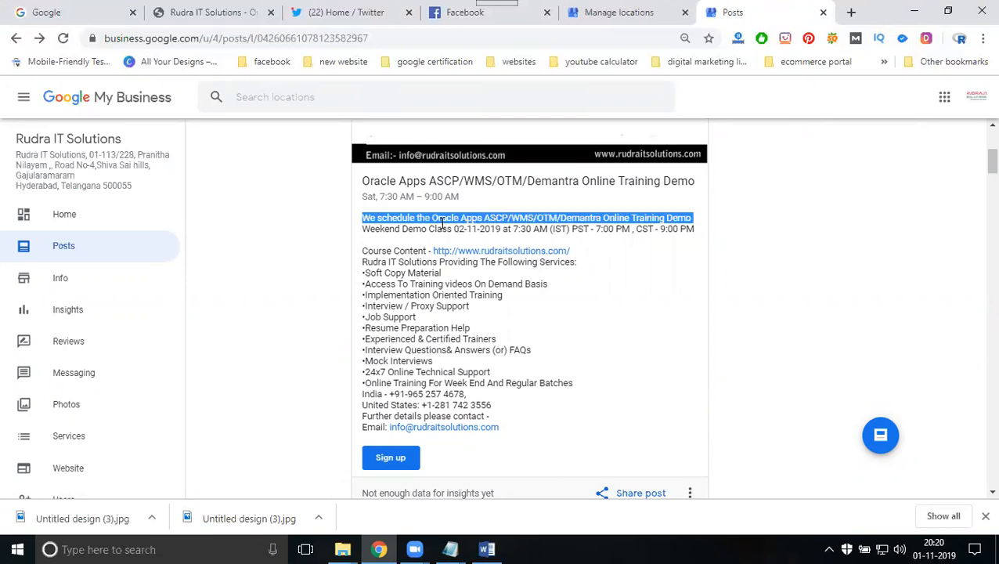
Step: Open the Facebook share form for the newly published Oracle Apps demo event post
scroll(602, 239, down, 3)
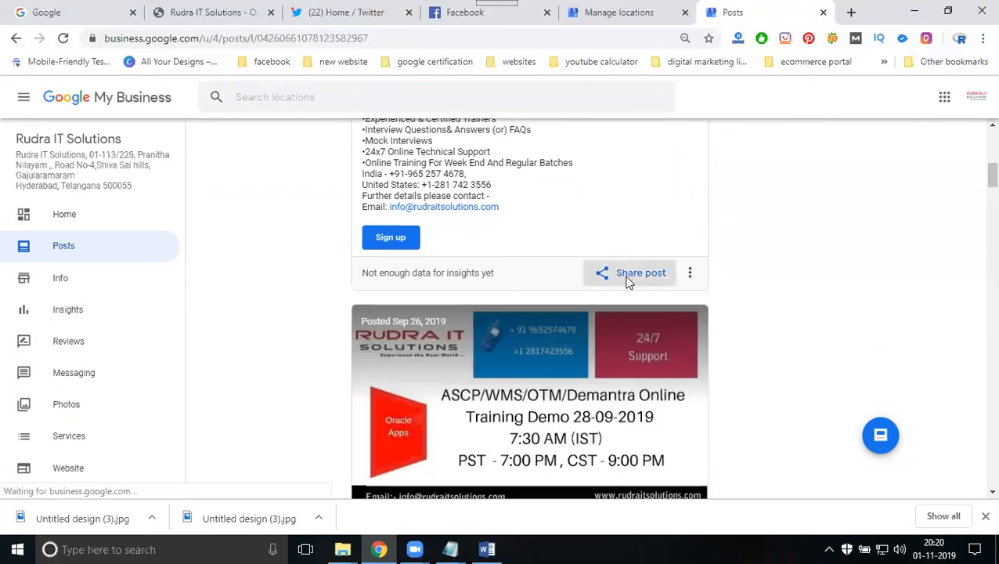
click(627, 277)
click(520, 238)
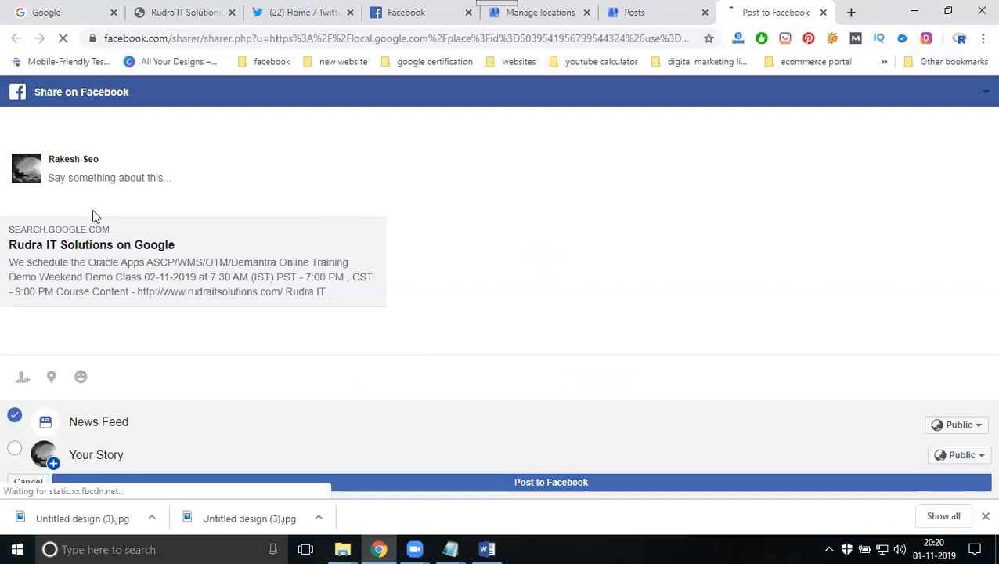
Step: Discard the open Facebook share form and reload the business posts page, closing the leftover Manage locations page
click(823, 13)
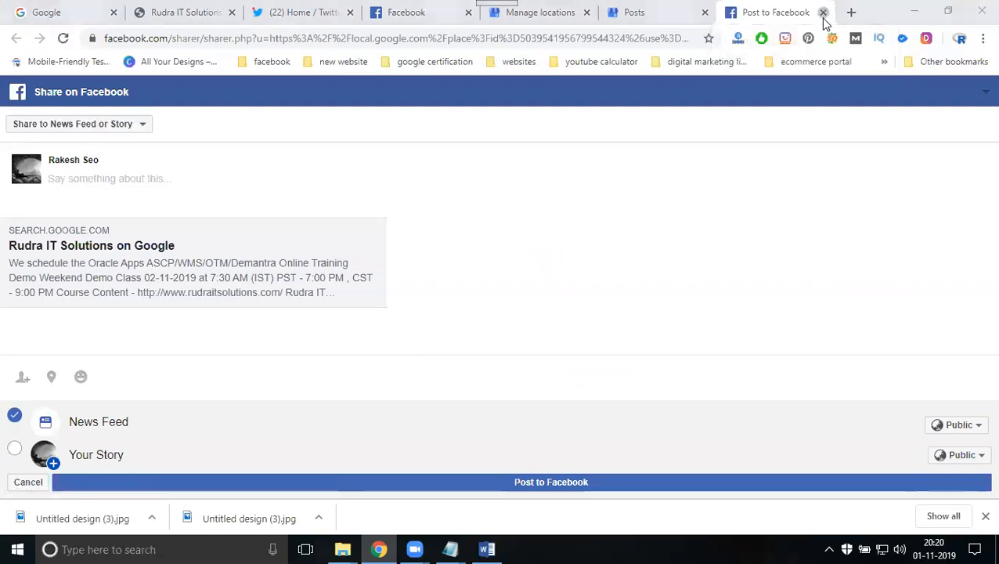
click(560, 119)
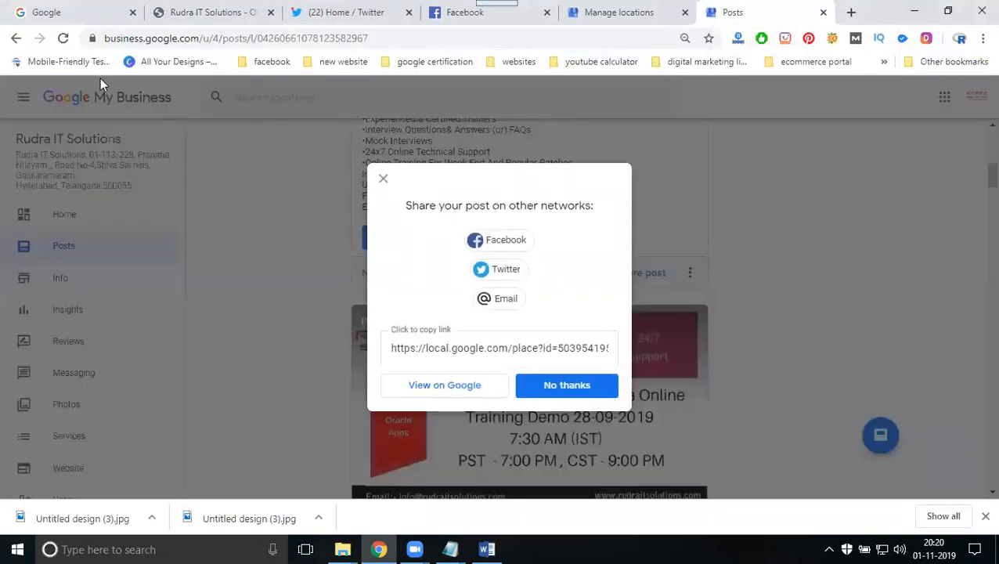
click(64, 39)
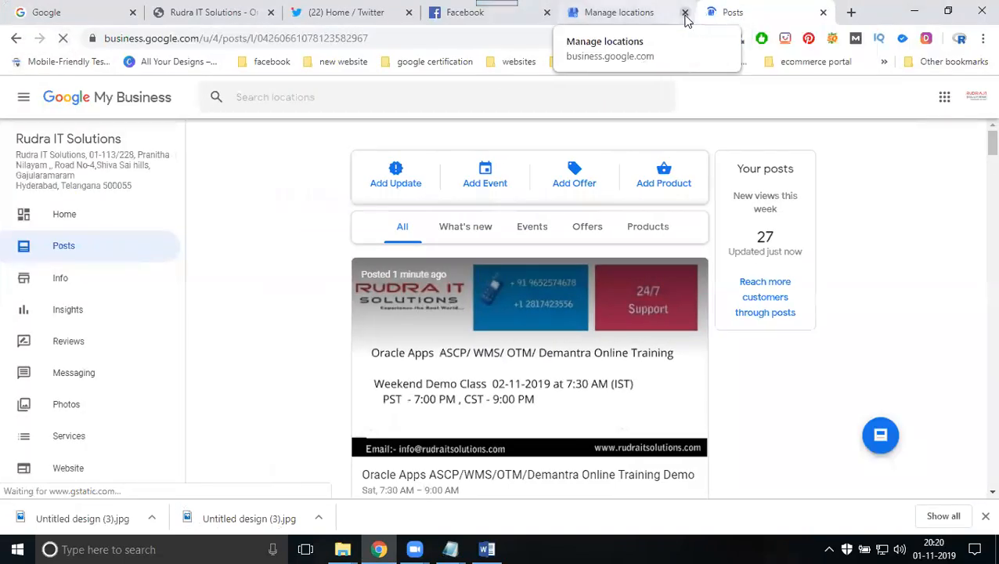
click(686, 14)
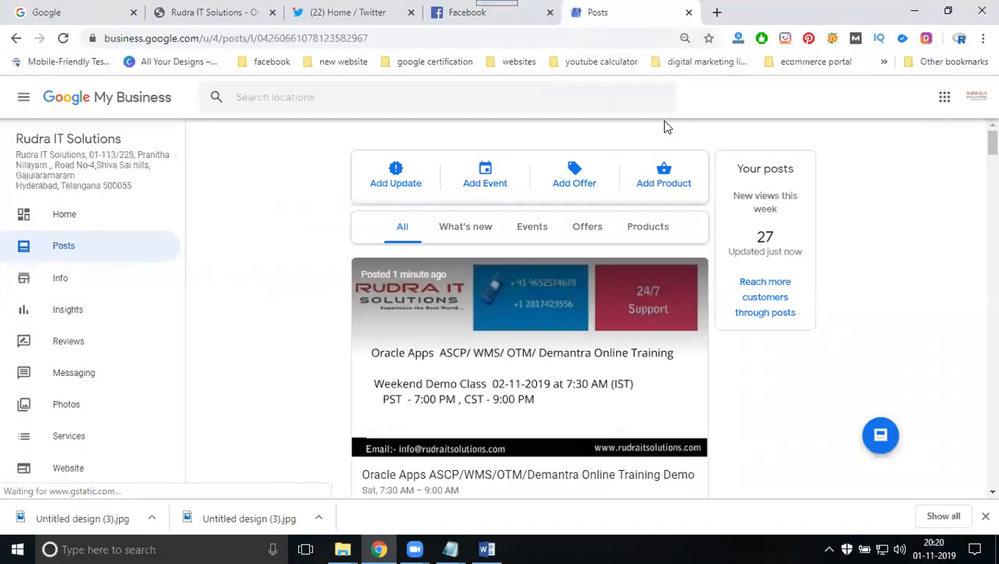
Step: Start sharing the 02-11-2019 Oracle Apps demo event post to Facebook from the reloaded posts list
scroll(536, 340, down, 2)
scroll(537, 340, down, 5)
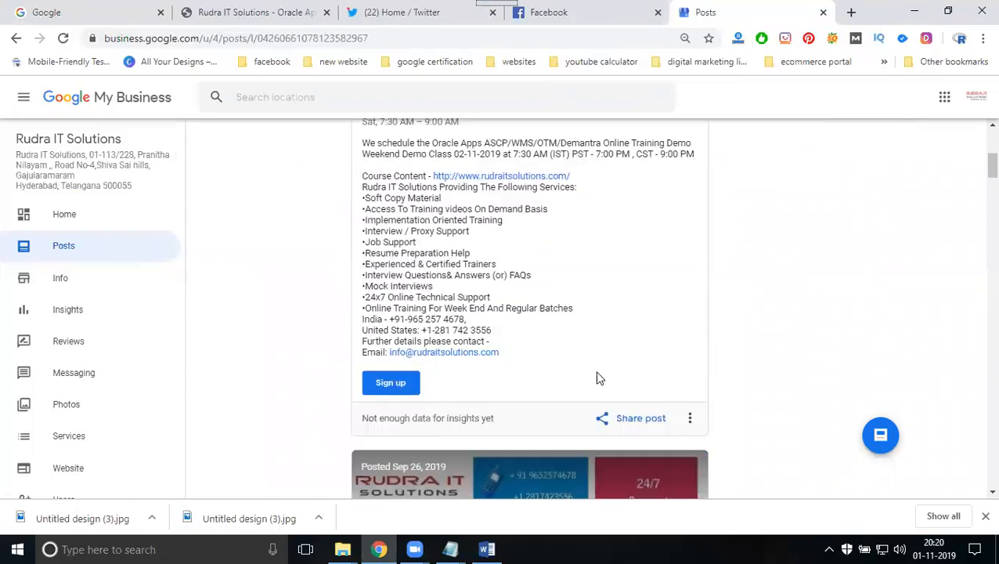
click(626, 347)
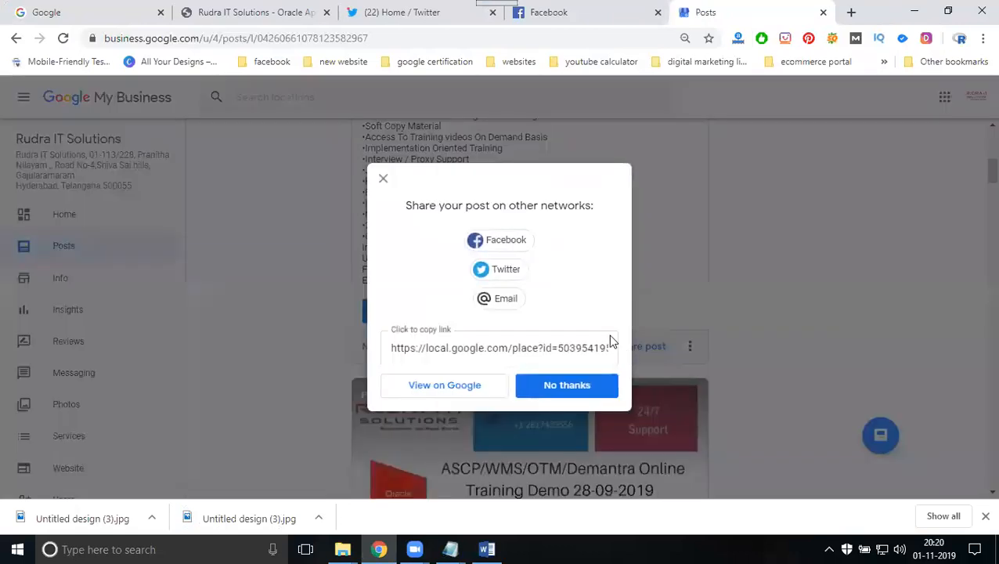
click(508, 242)
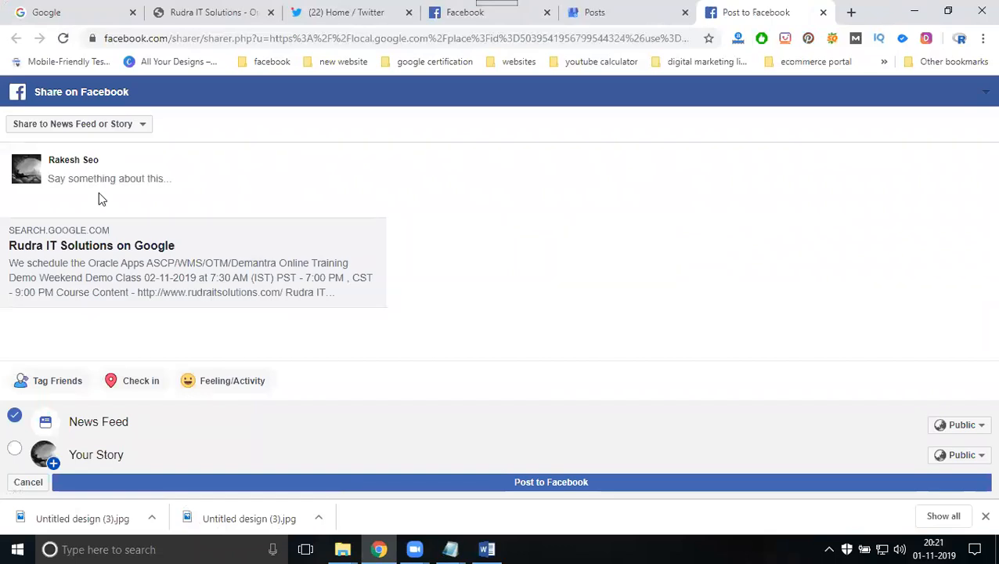
Step: Fill the share message with the full ASCP/WMS/OTM/Demantra demo text, checking the demo class Notepad file for the source description
click(112, 177)
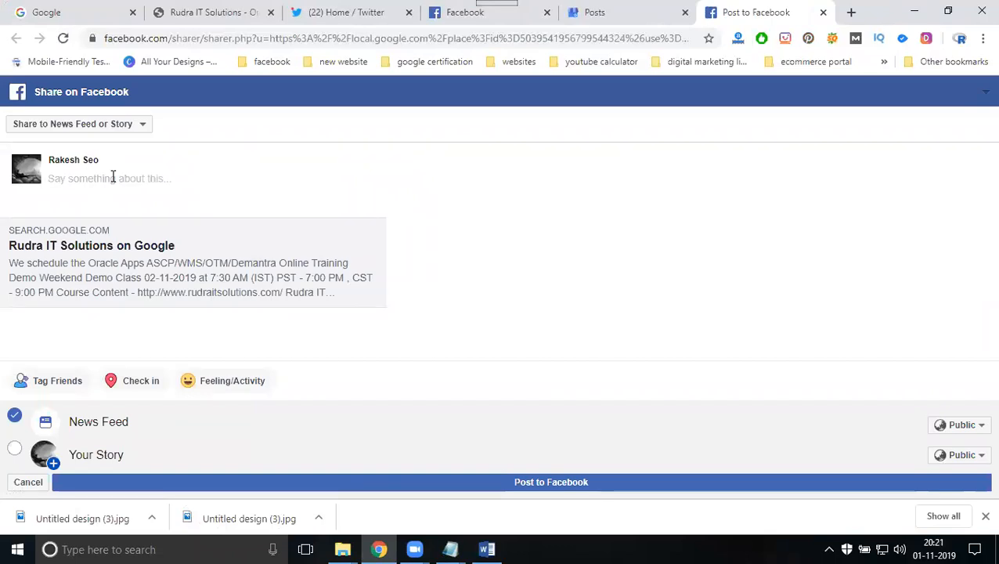
key(ctrl+v)
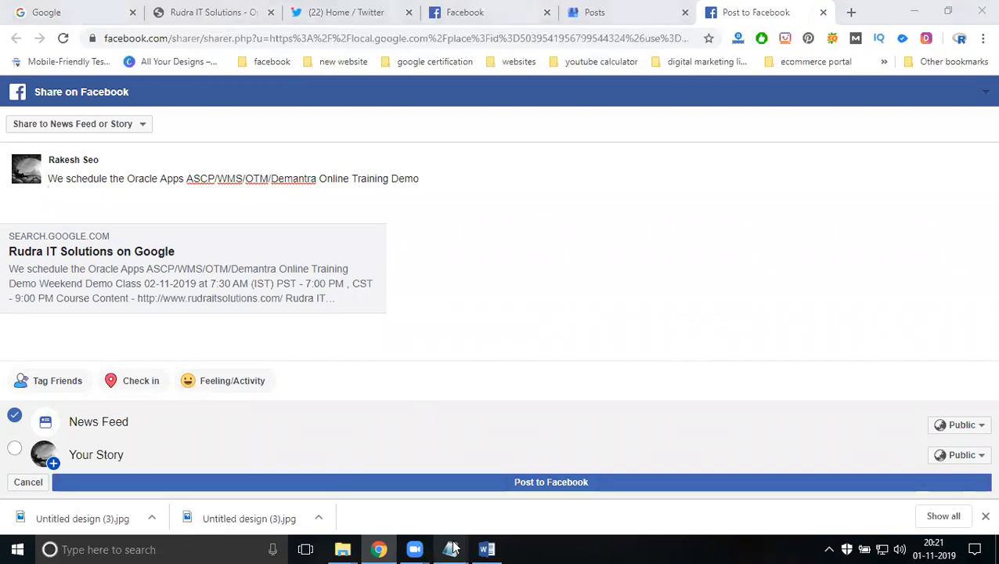
mouse_move(450, 549)
click(509, 494)
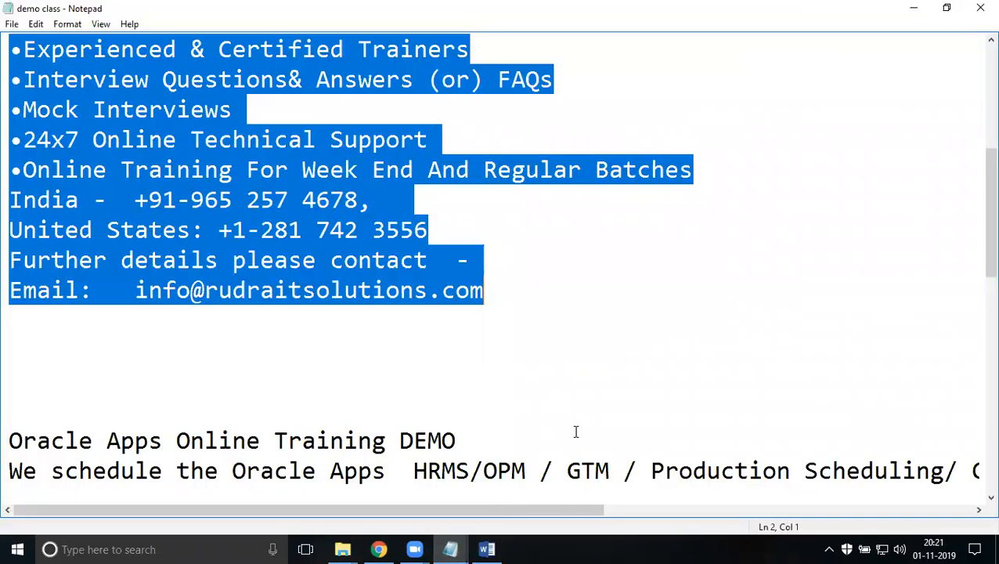
click(913, 8)
key(ctrl+a)
key(ctrl+v)
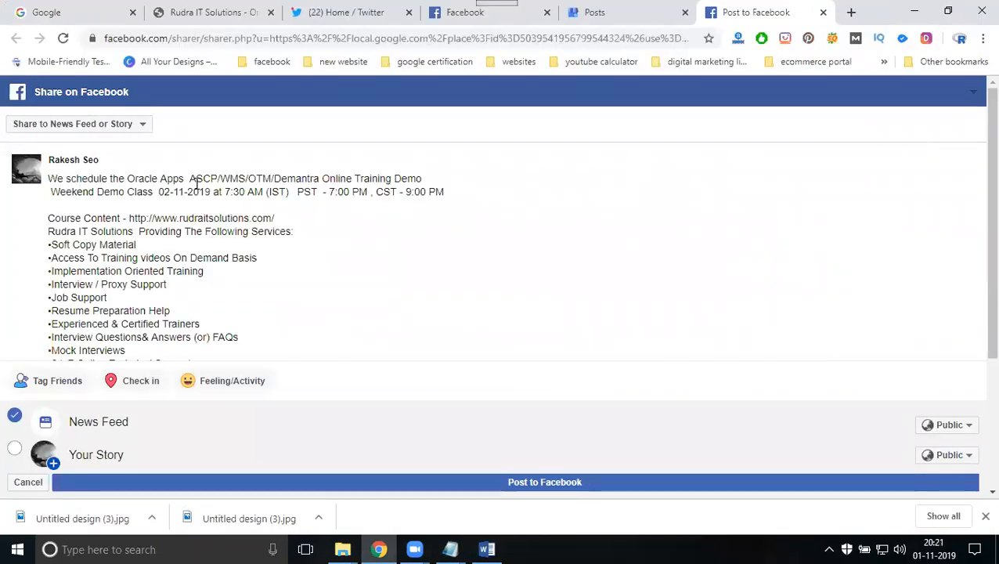
Step: Set the share destination to a page you manage and choose the RudraITSolutions page
click(78, 125)
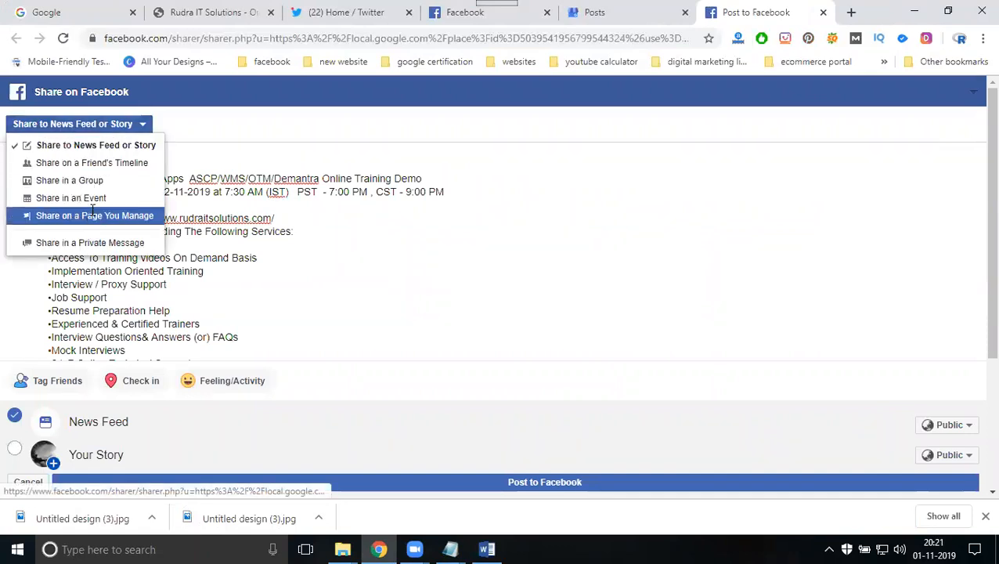
click(93, 216)
click(70, 157)
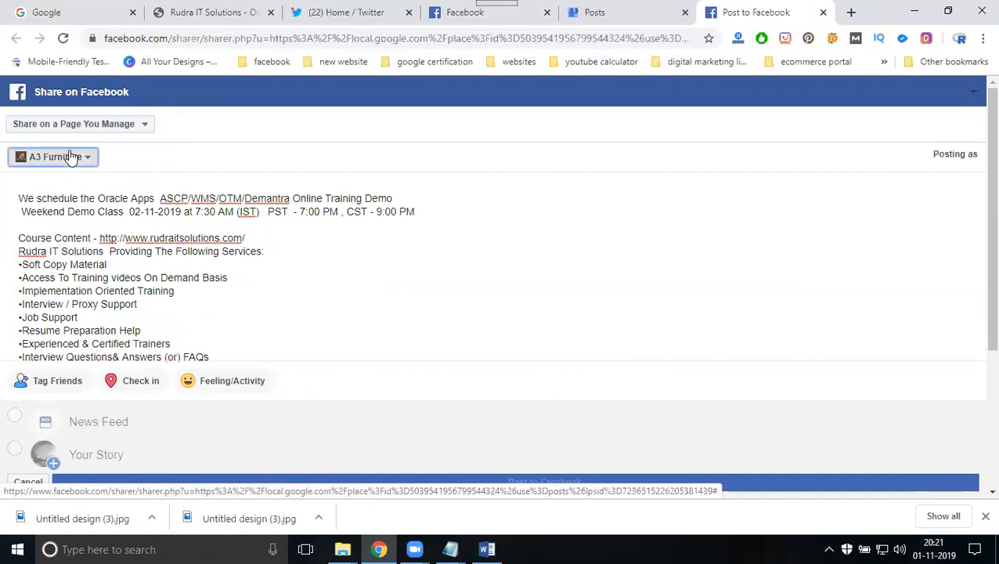
click(70, 157)
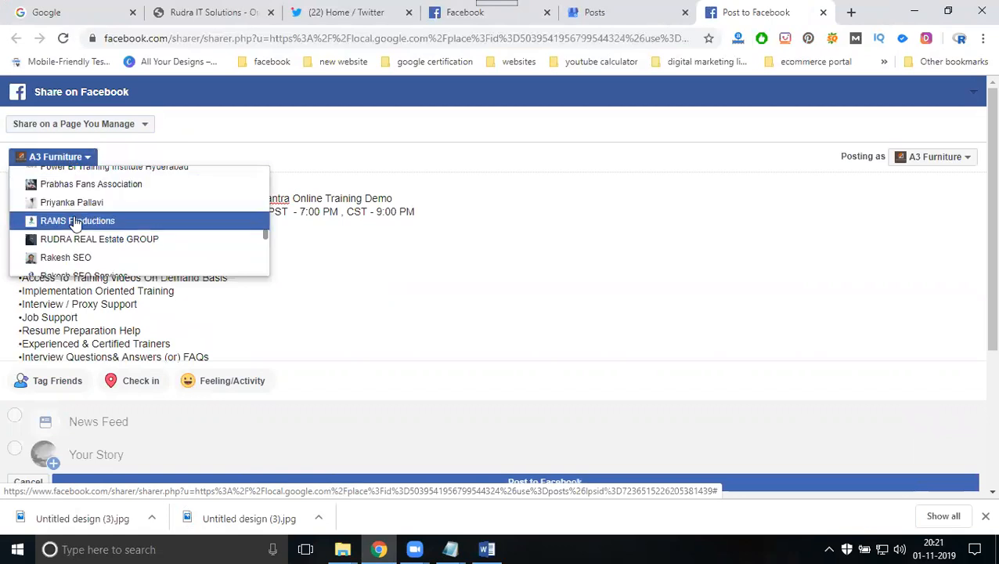
scroll(72, 220, down, 1)
scroll(75, 226, up, 1)
scroll(76, 224, down, 2)
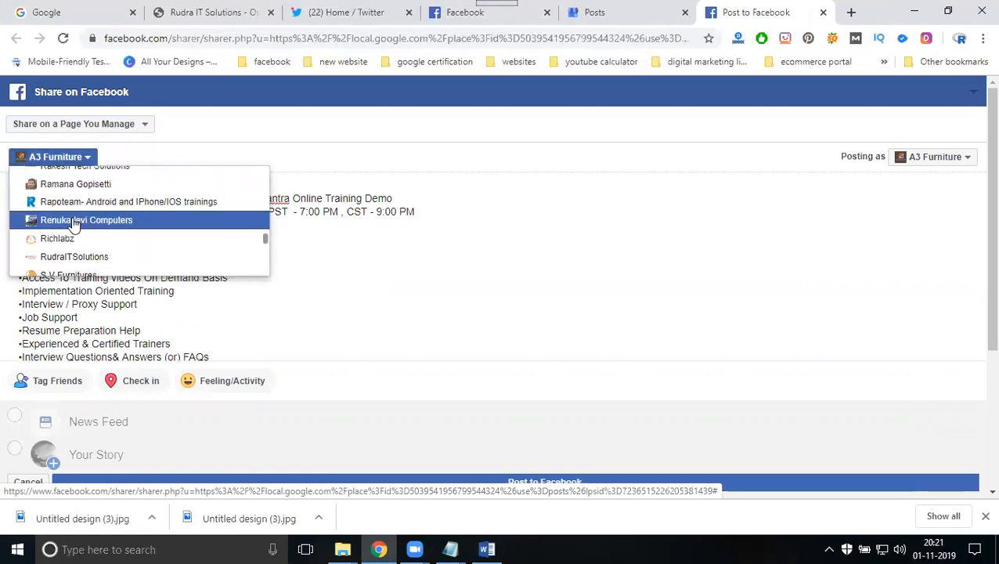
click(79, 256)
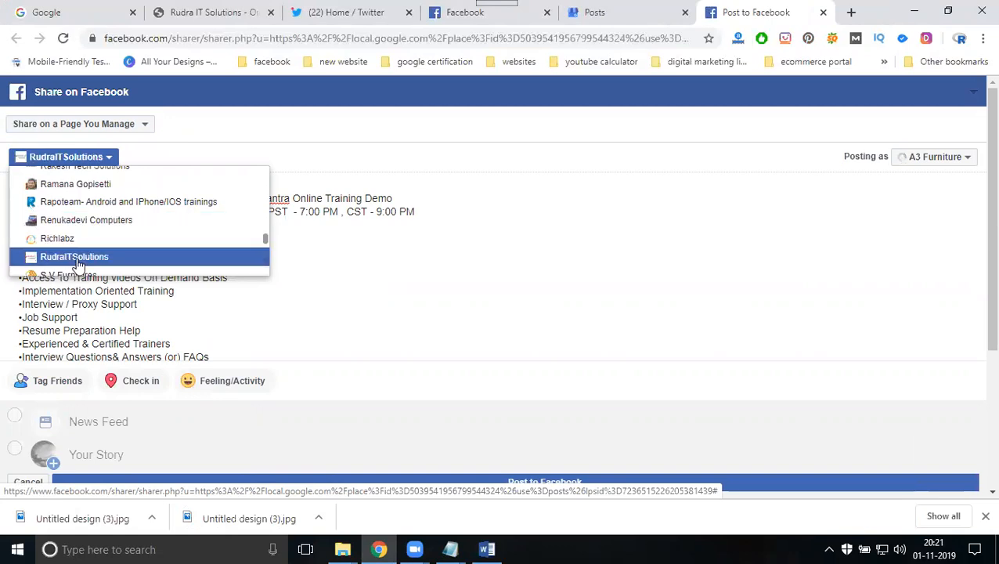
Step: Add the hashtags #oracleappstraining #oracletraining #rudraitsolutions #oraclewms on a new line below the message's contact details
scroll(225, 313, down, 3)
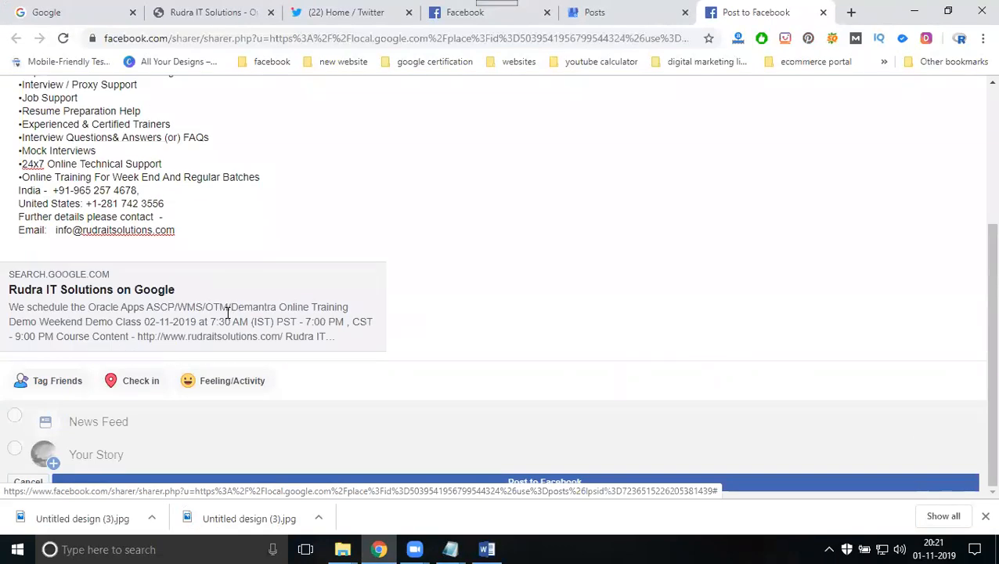
key(Return)
key(Return)
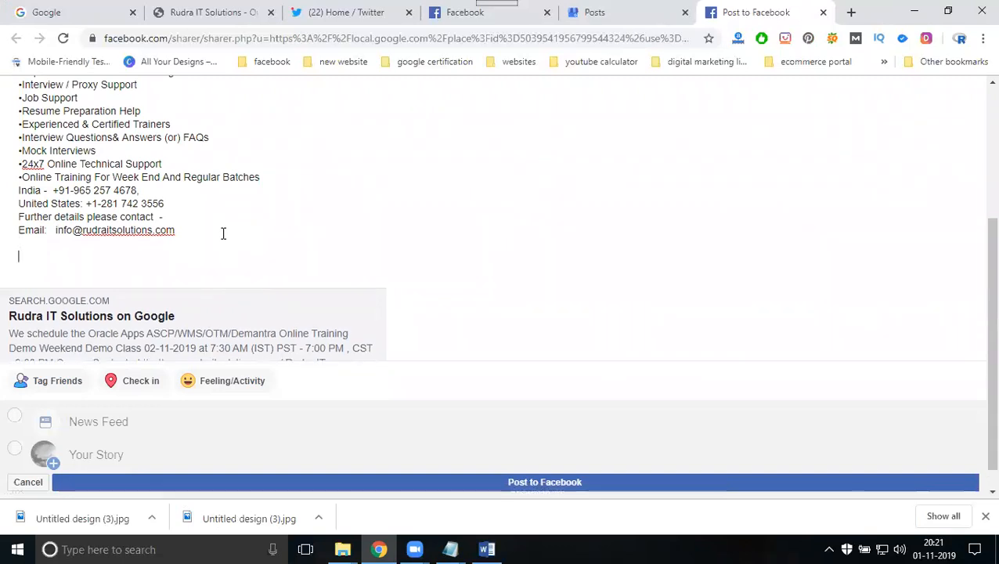
text(#oracleappstr)
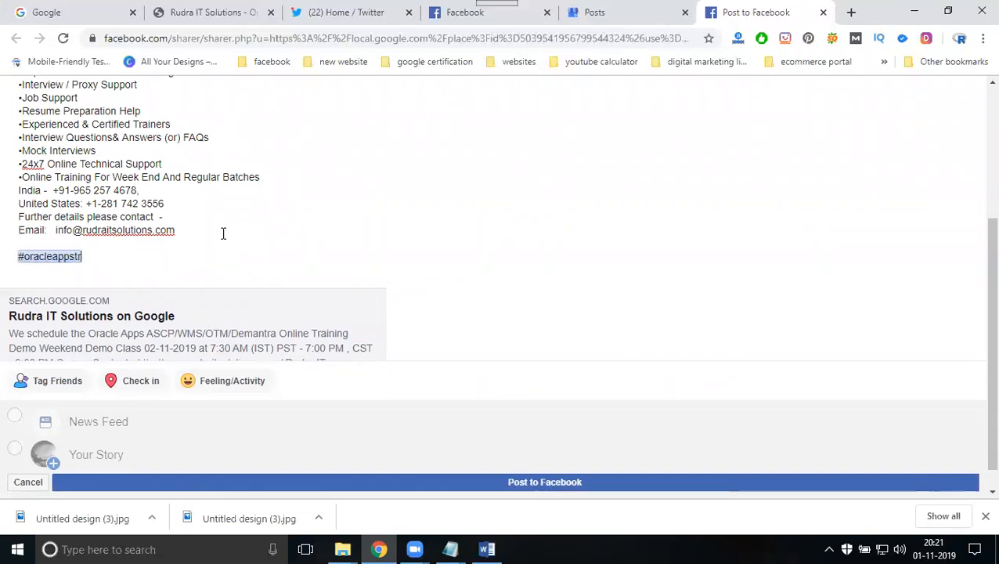
text(aining #or)
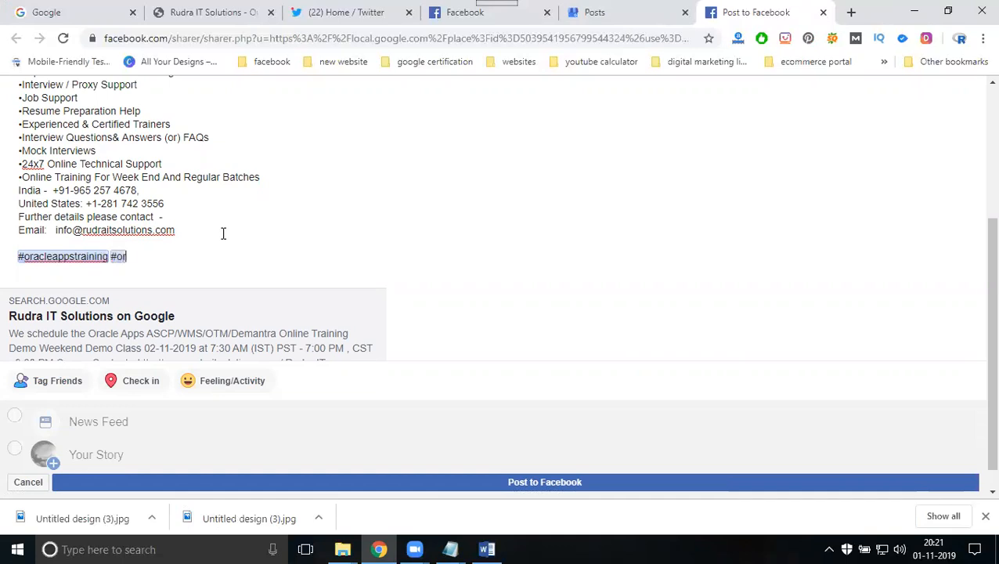
text(acletraining #rudrait)
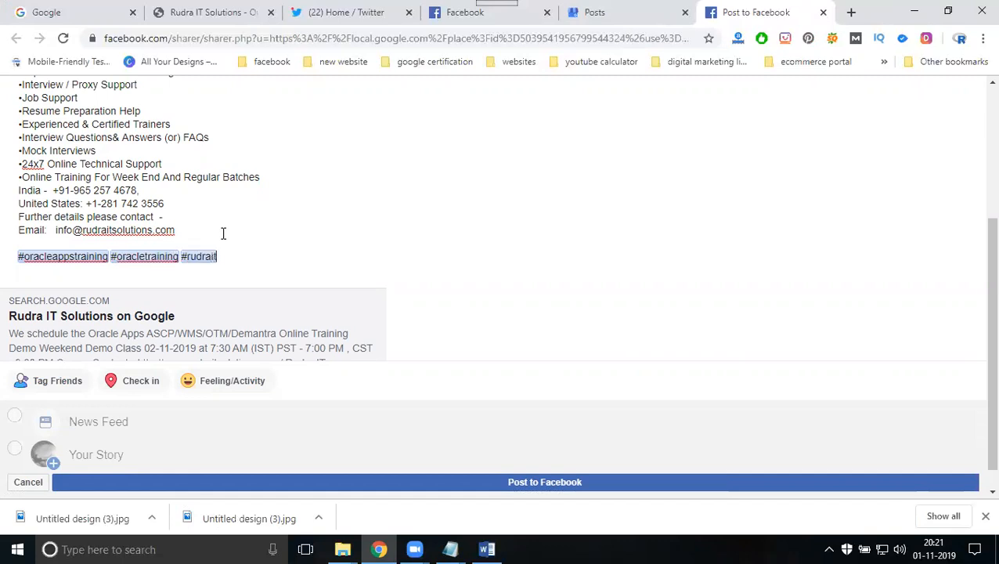
text(solutions  #oraclewms)
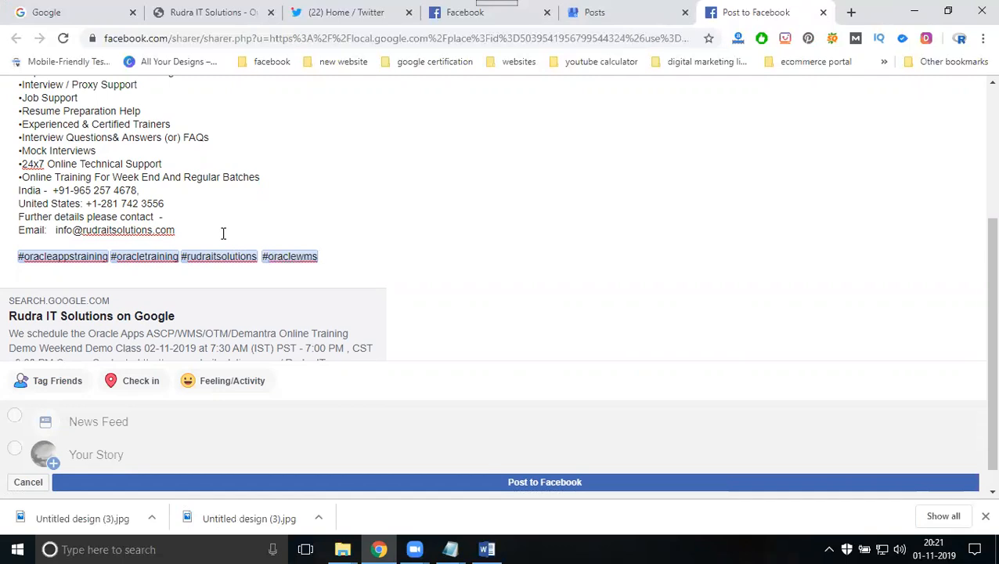
Step: Extend the hashtag line with #oracleascp #oracleotm #oracledemantra, matching the courses named in the message
scroll(224, 233, up, 2)
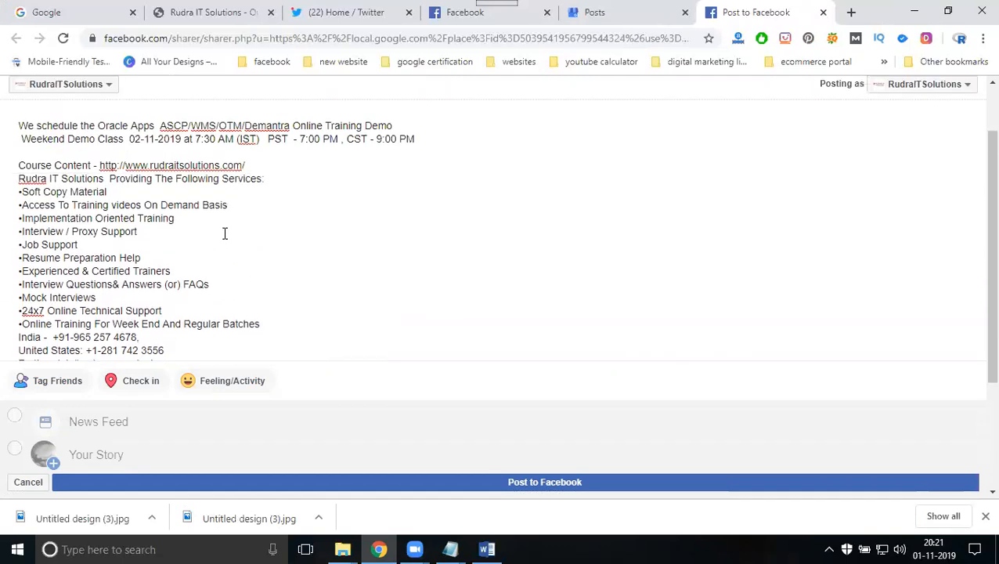
scroll(225, 234, down, 2)
text(#oracleascp)
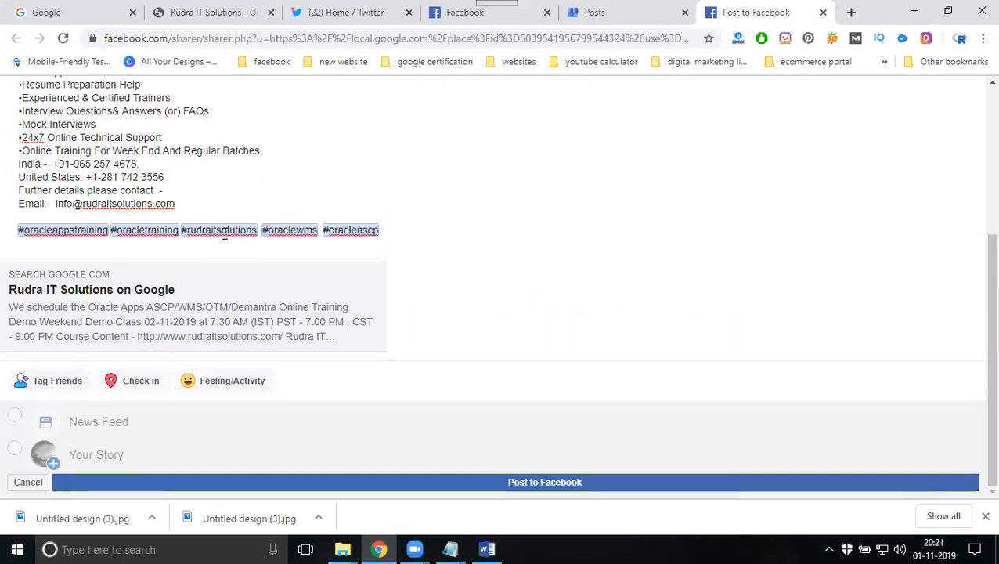
scroll(223, 218, up, 3)
scroll(223, 218, down, 3)
text(#oracleotm )
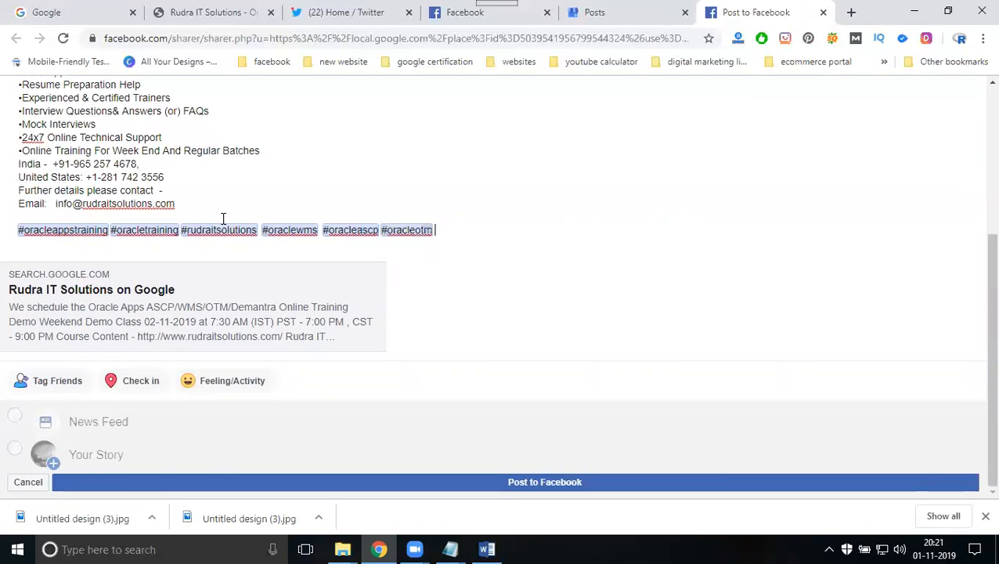
text(#or)
text(acledemantra)
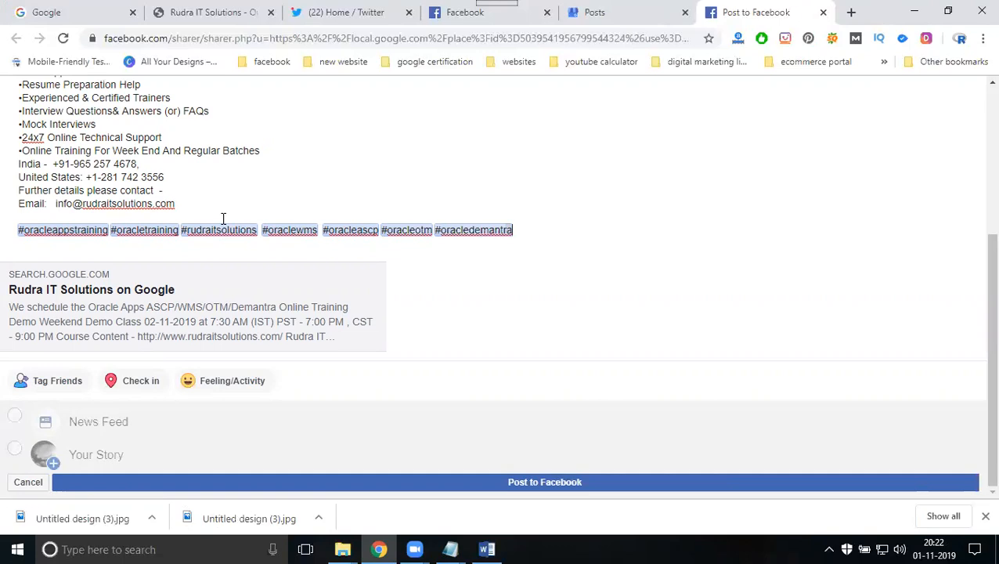
Step: Copy the entire share message including its hashtags and post it to Facebook
key(ctrl+a)
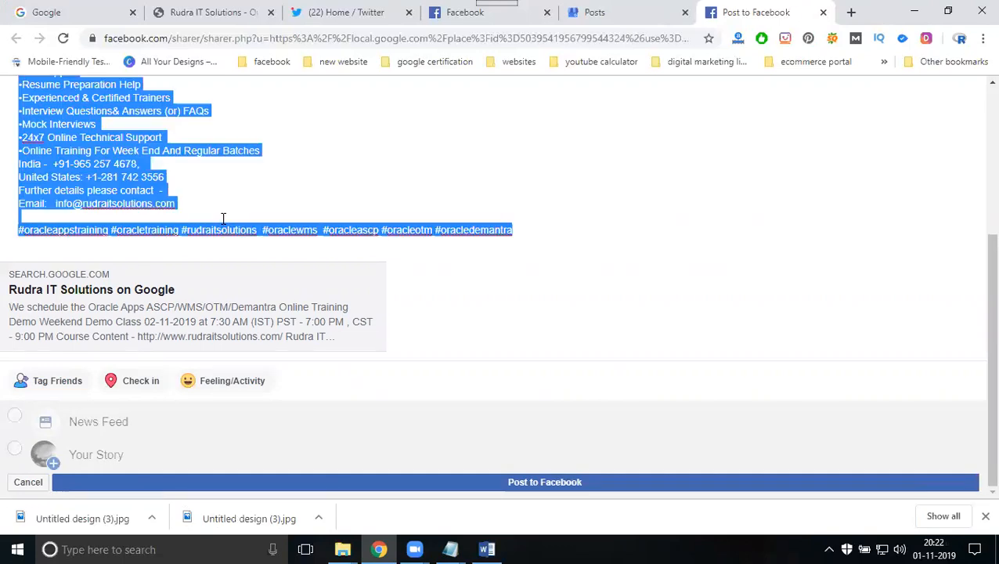
click(420, 468)
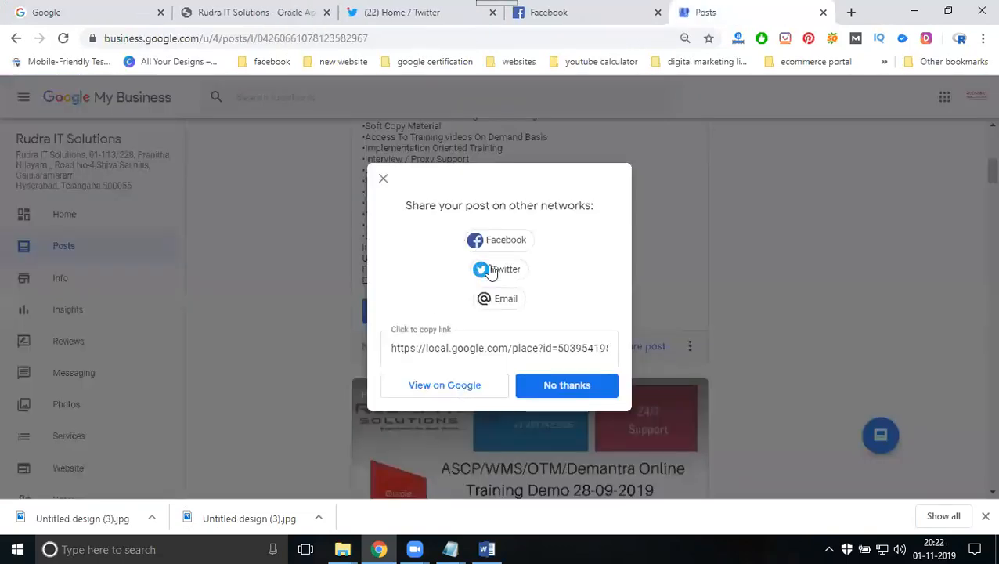
Step: Open the Twitter share form for the event post, and paste the copied message into a new blank Word document
click(491, 270)
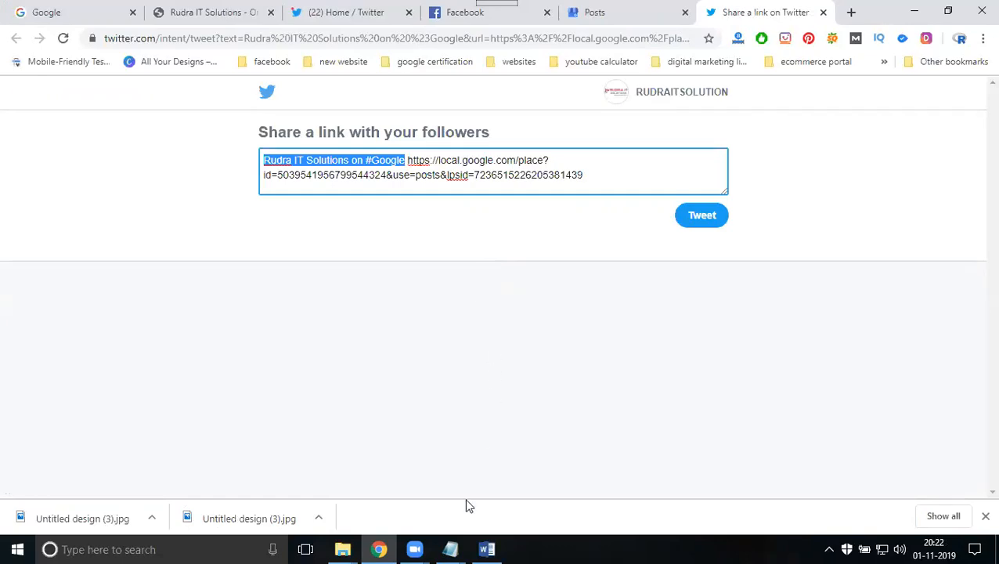
key(super+r)
key(Return)
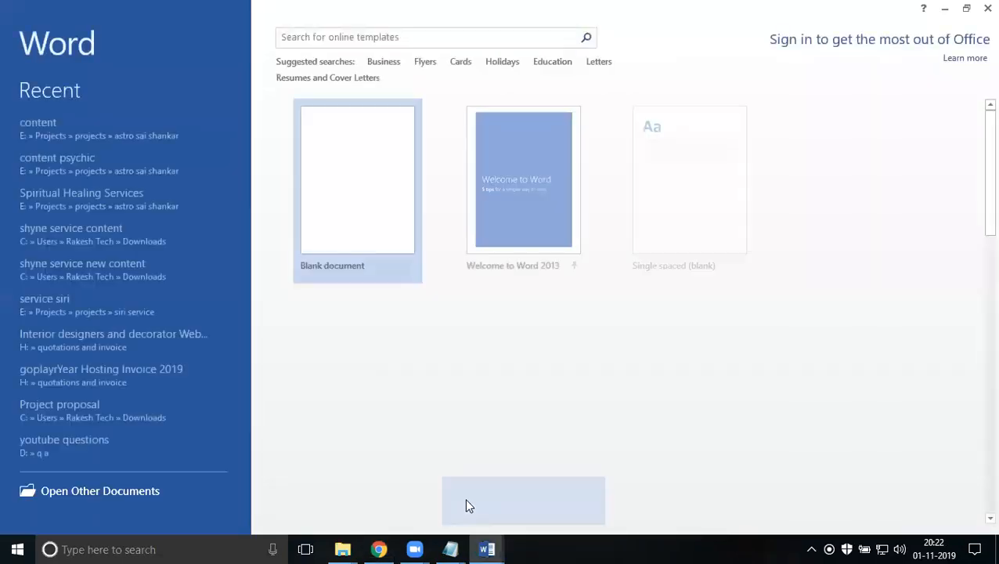
key(Return)
key(ctrl+v)
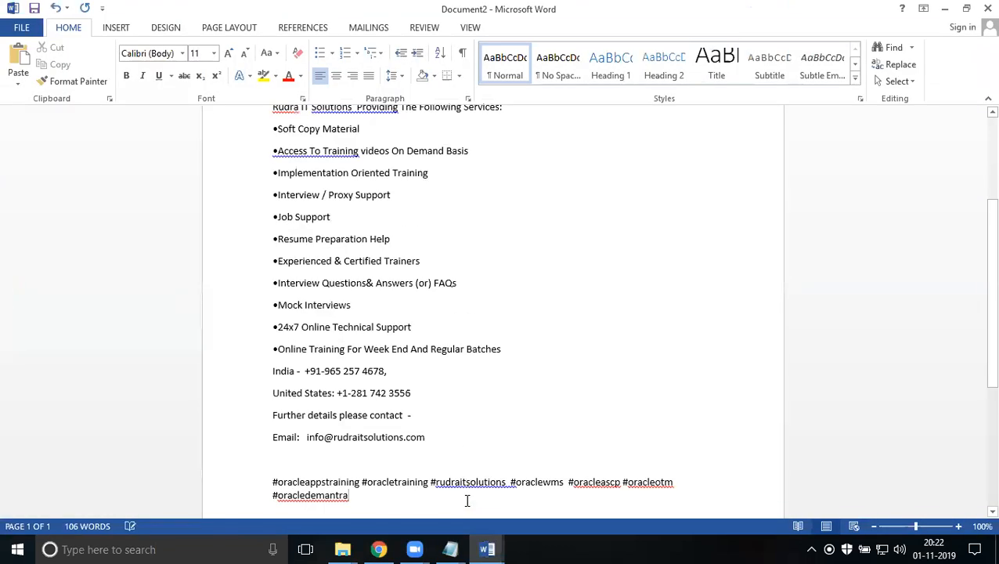
Step: Insert "weekend" before "Demo" in the Word document's first line, copy that line and return to the Twitter share form
scroll(454, 376, up, 5)
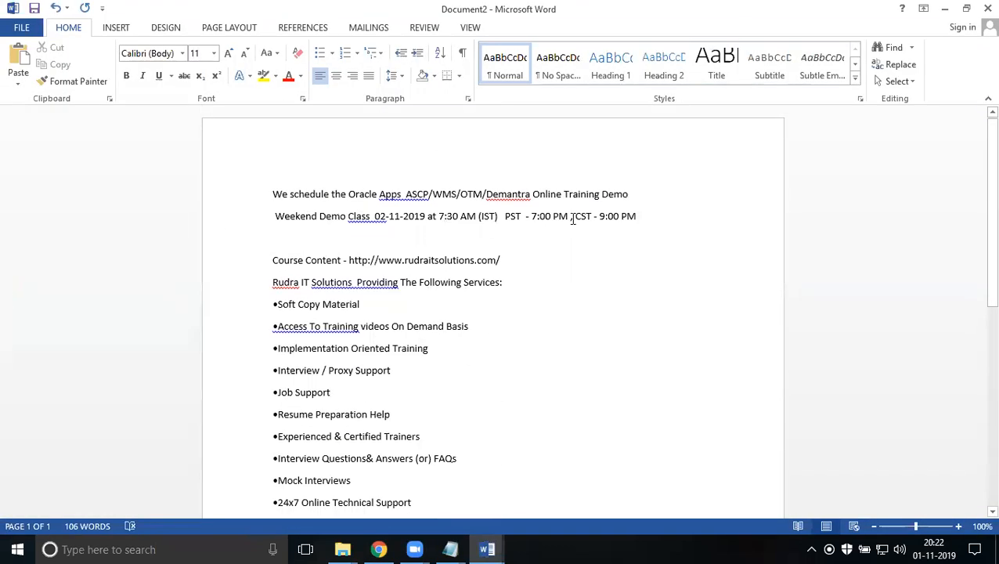
text(weekend)
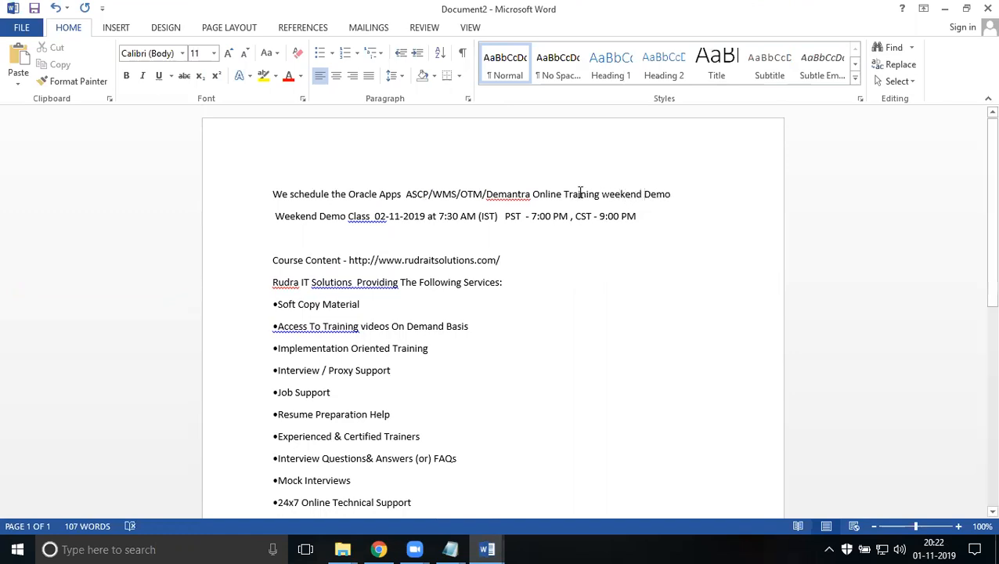
click(241, 194)
key(ctrl+c)
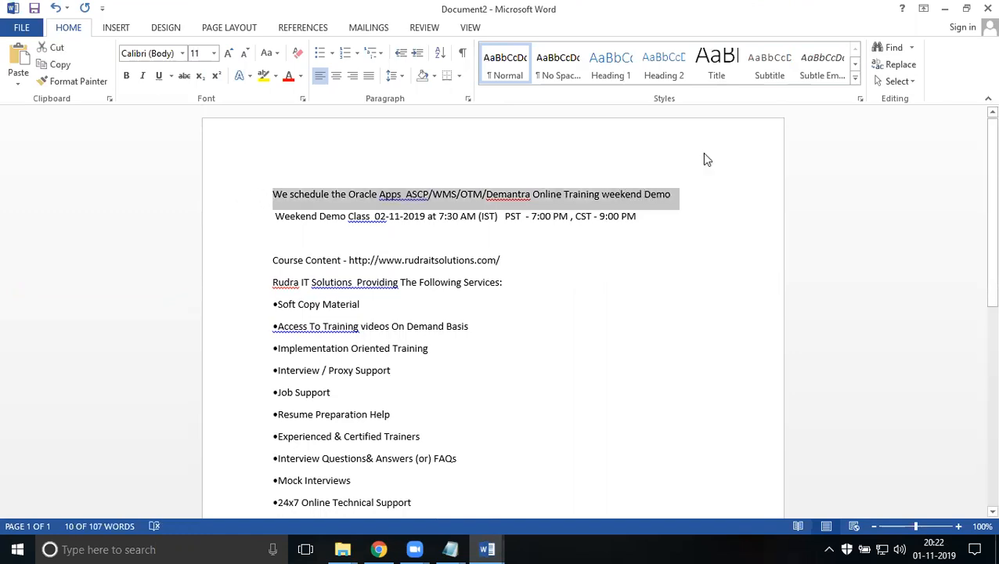
click(944, 9)
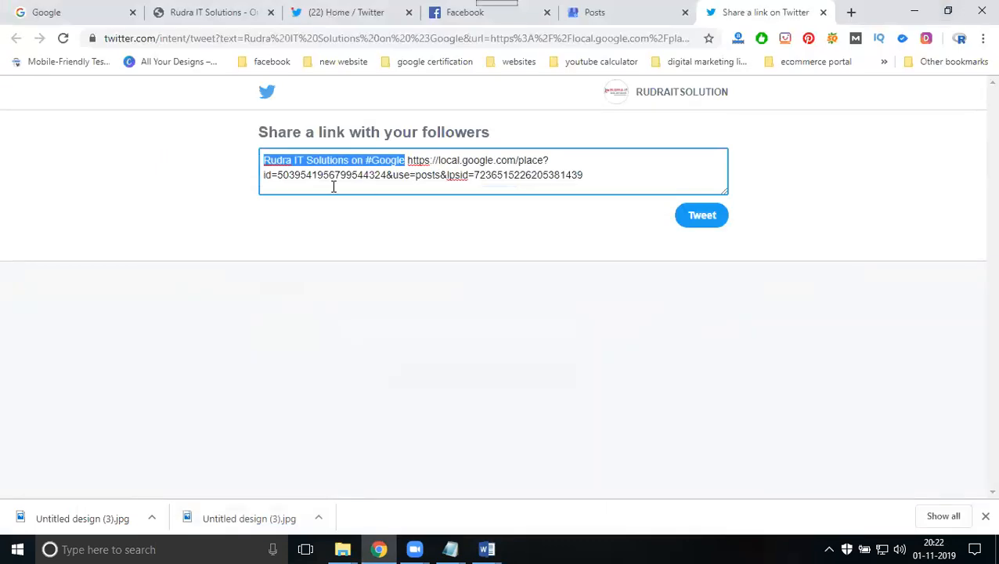
Step: Insert the copied demo announcement line before "Rudra IT Solutions on #Google" in the tweet, followed by a "-" separator
click(266, 159)
key(ctrl+v)
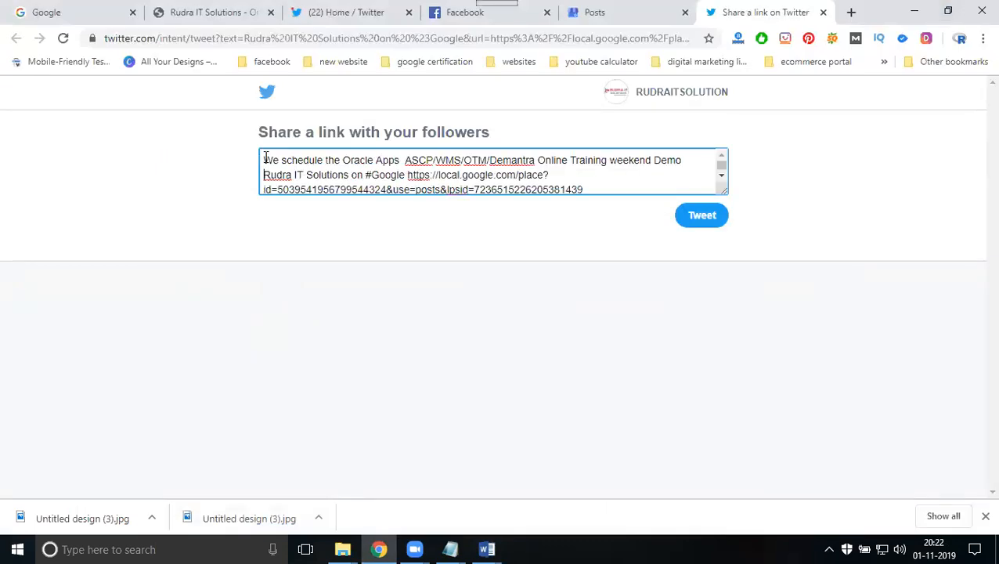
text(-)
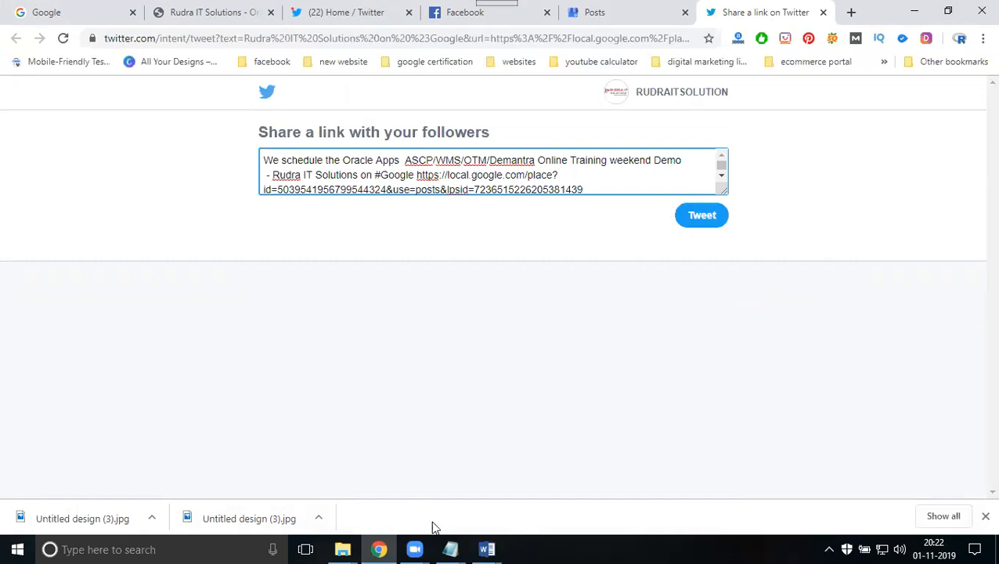
Step: Copy the hashtag line from the Word document into the tweet before "Rudra IT Solutions", add a "-" after it and publish the tweet
click(545, 464)
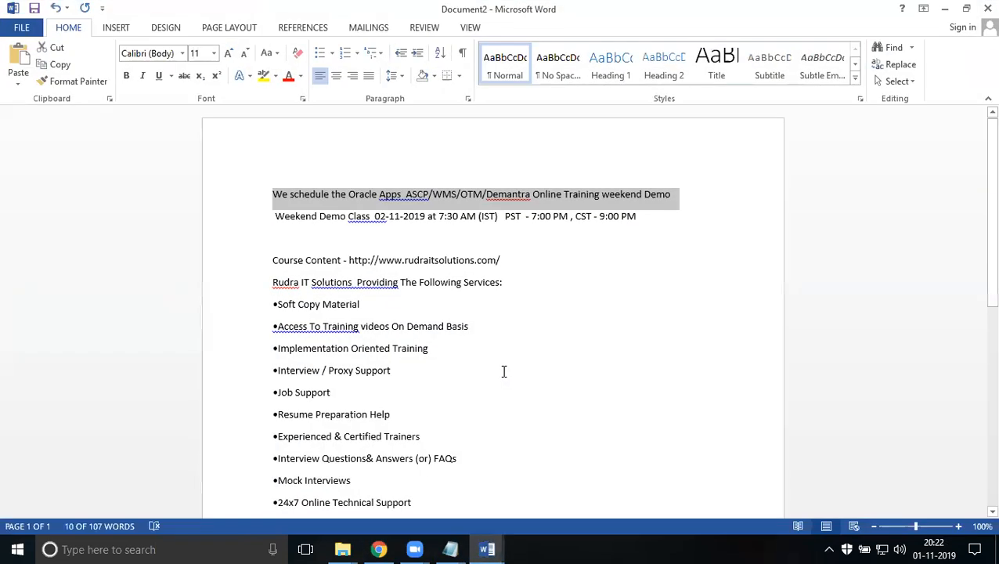
scroll(318, 476, down, 5)
drag(256, 450, 252, 471)
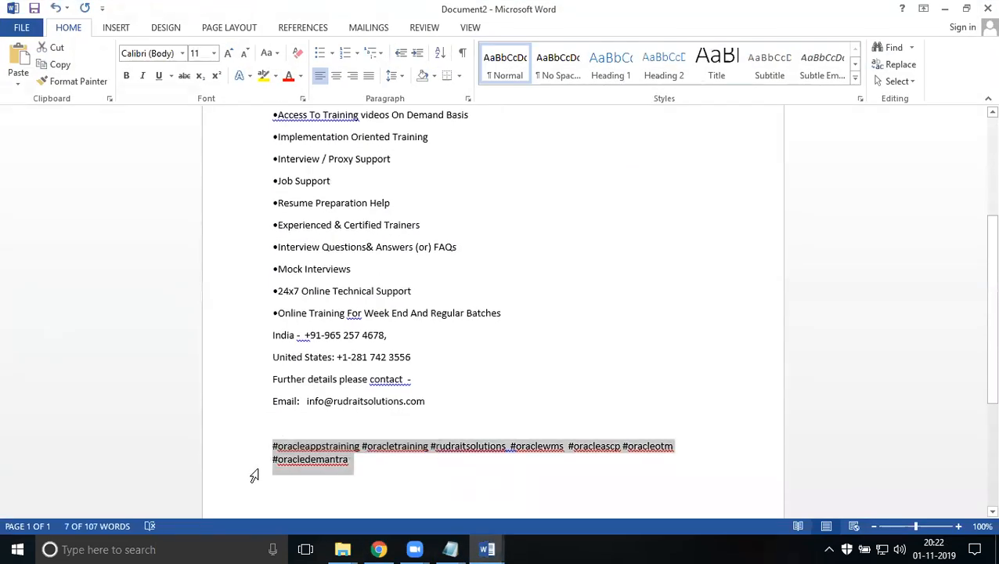
click(946, 8)
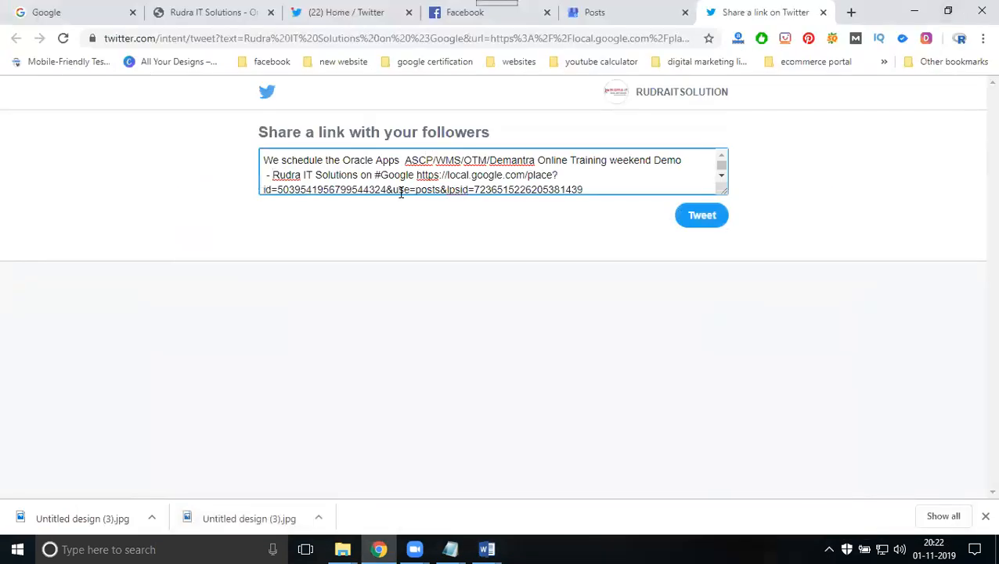
text(#oracleappstraining #oracletraining #rudraitsolutions  #oraclewms  #oracleascp #oracleotm #oracledemantra -)
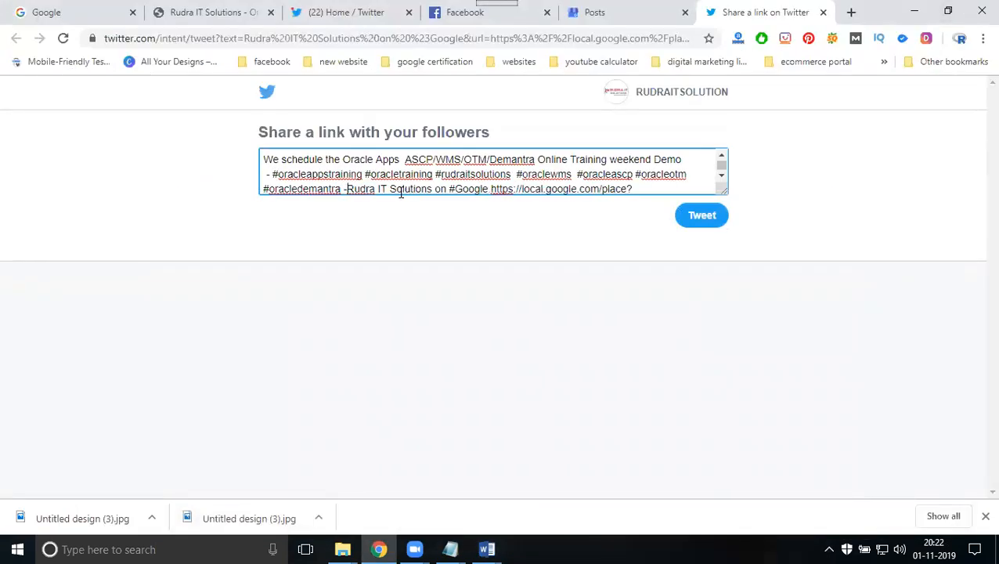
click(701, 218)
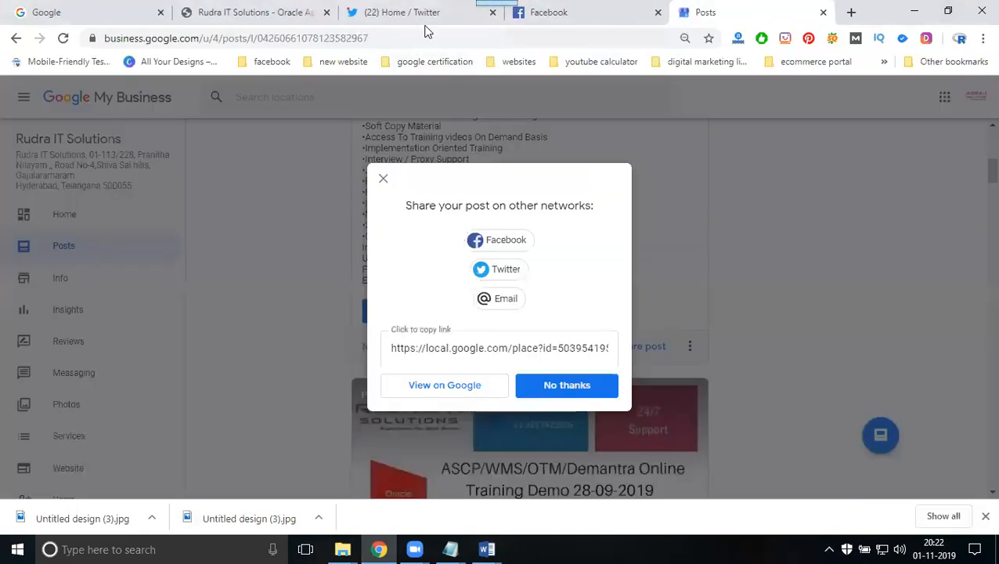
Step: Open the rudraitsolutions Twitter profile and find the newly published tweet below the pinned one
click(424, 22)
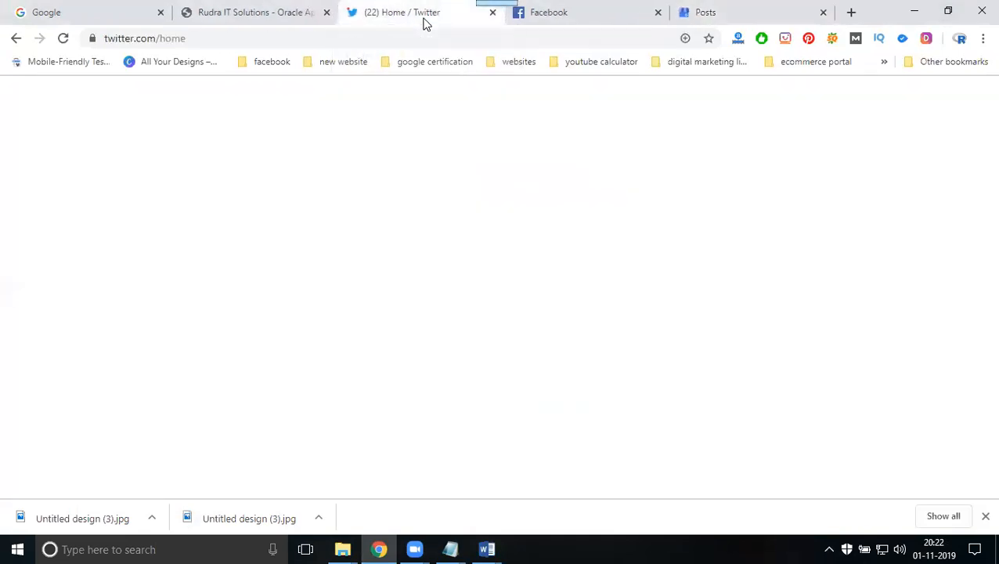
click(114, 378)
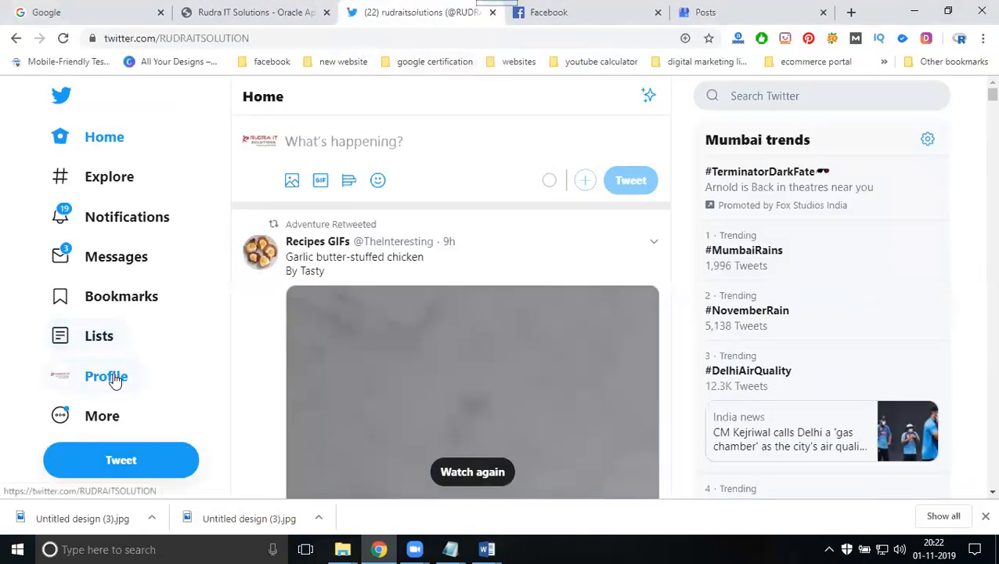
scroll(439, 307, down, 3)
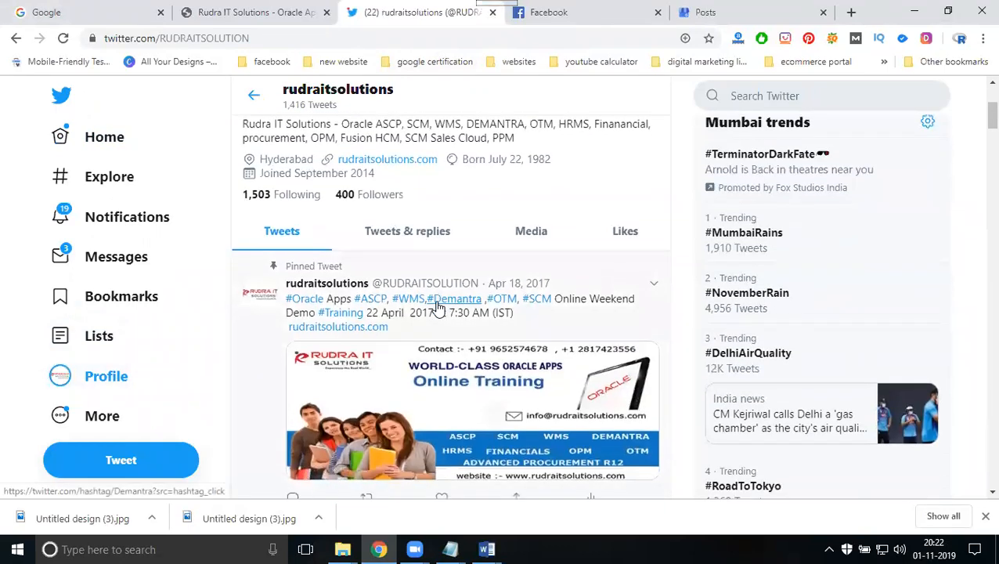
scroll(438, 307, down, 2)
scroll(364, 258, down, 3)
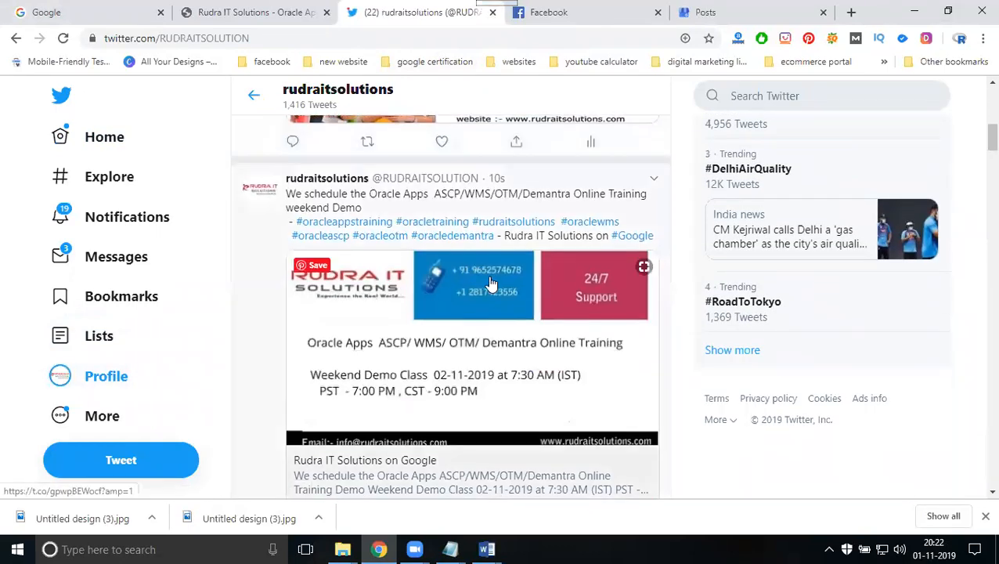
Step: Open the Google event post from the tweet's preview card and follow its Sign up link
click(422, 296)
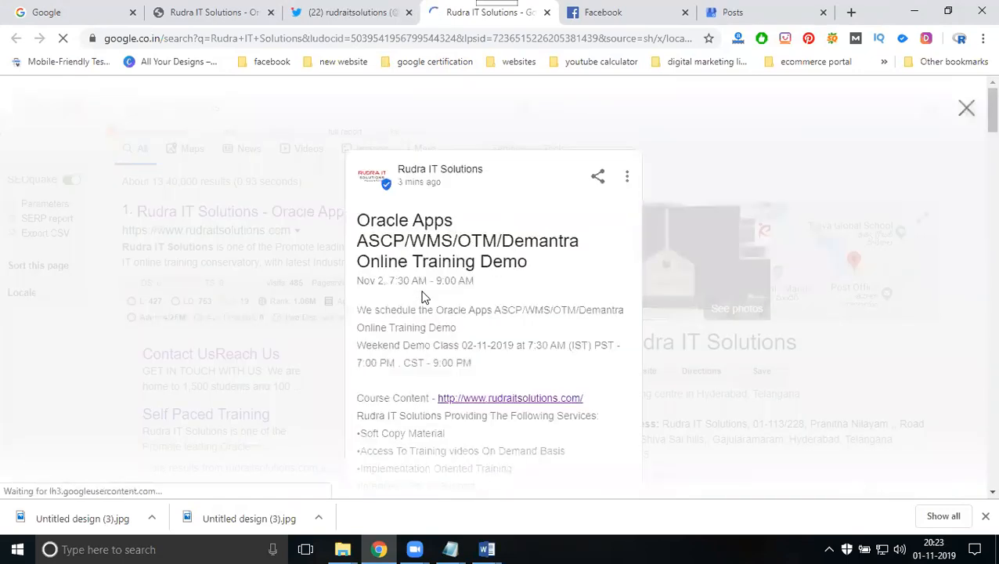
scroll(440, 328, down, 3)
scroll(439, 327, down, 3)
click(376, 365)
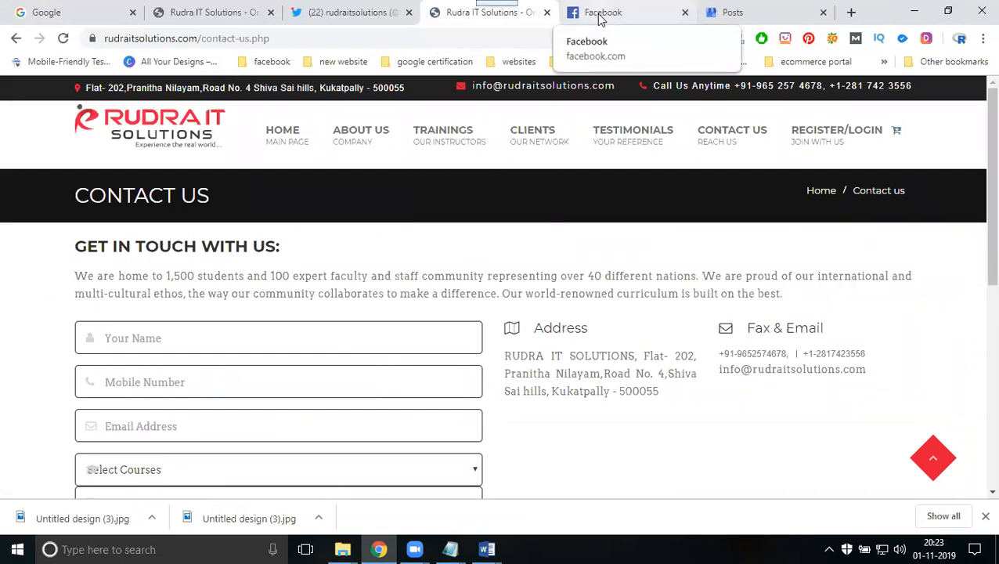
Step: Open the RudraITSolutions Facebook page from the website's footer and find the newly shared event post there
click(200, 12)
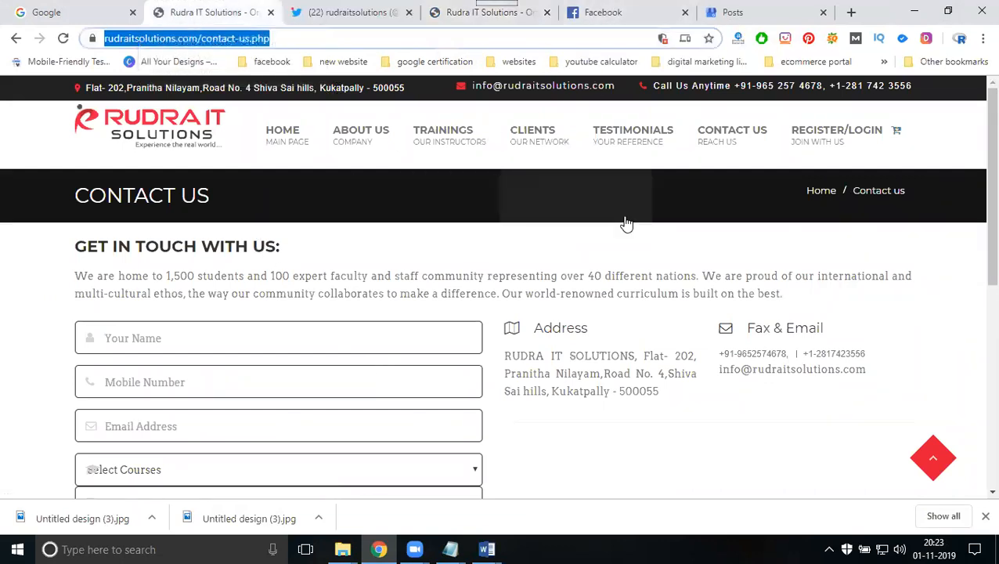
scroll(626, 227, down, 10)
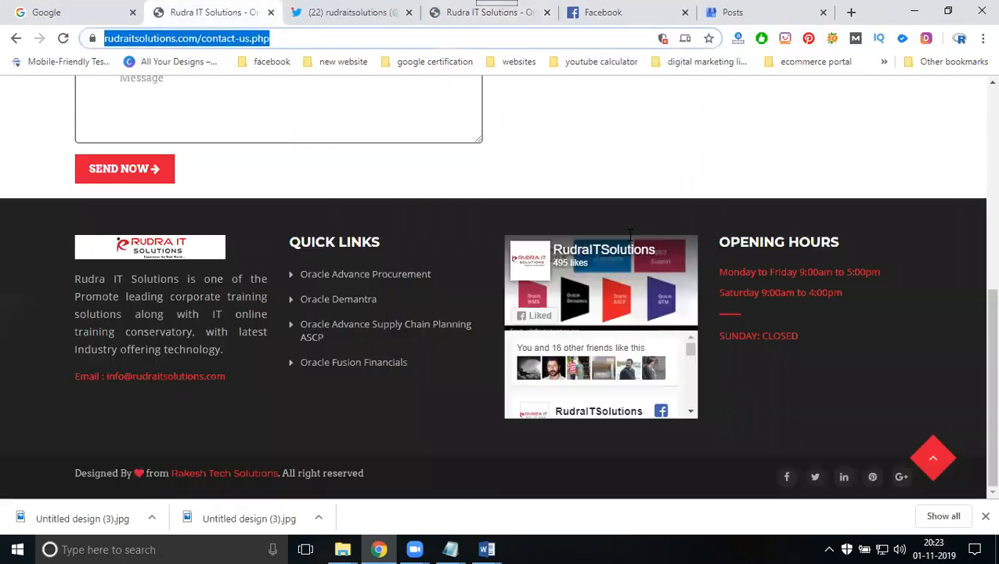
click(777, 475)
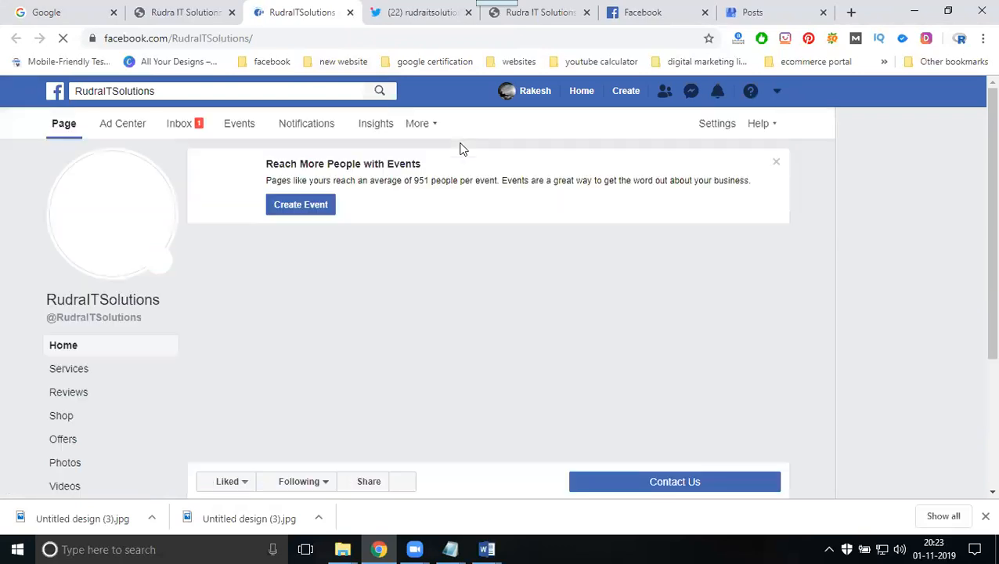
scroll(526, 216, down, 4)
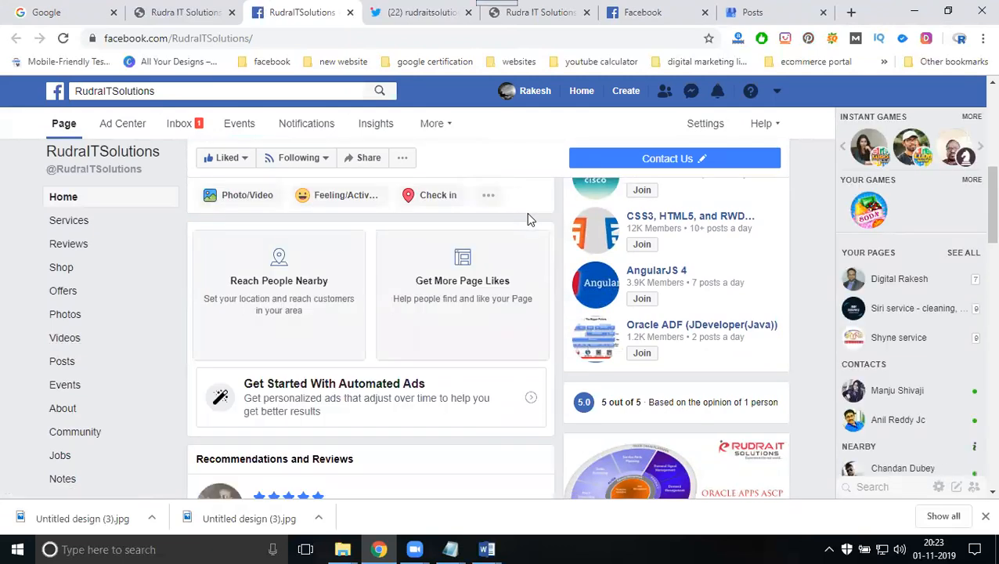
scroll(488, 231, down, 1)
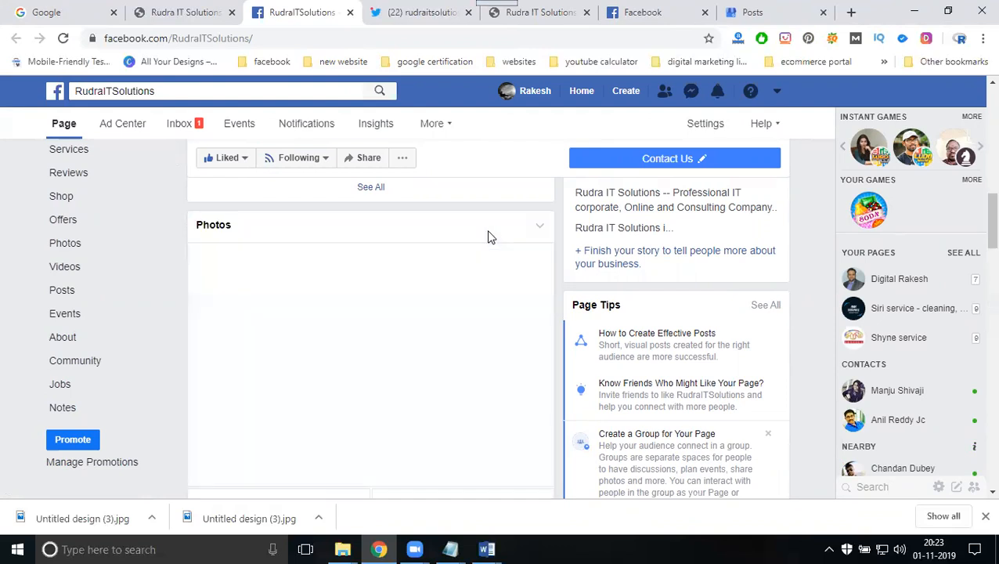
scroll(488, 237, down, 6)
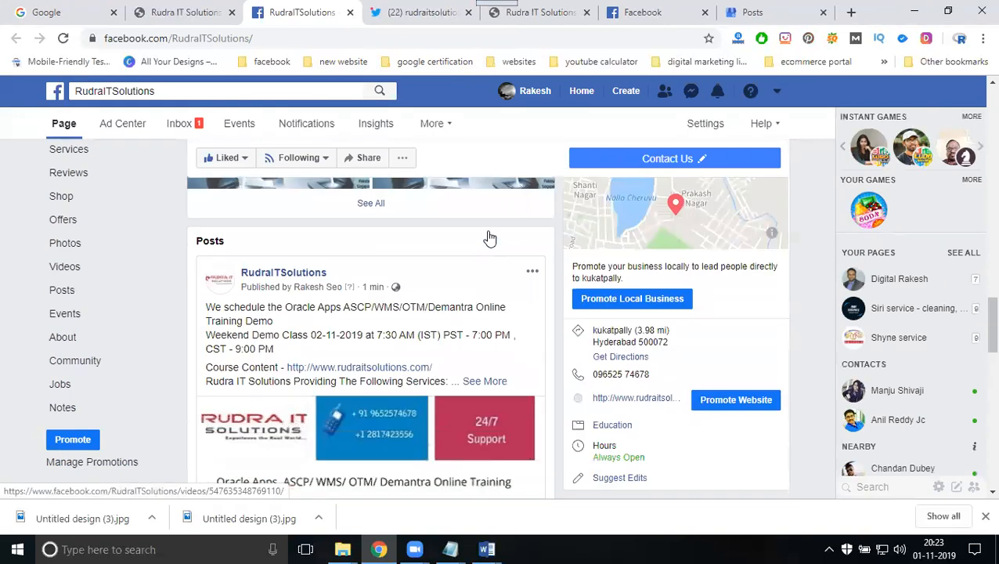
scroll(489, 237, down, 2)
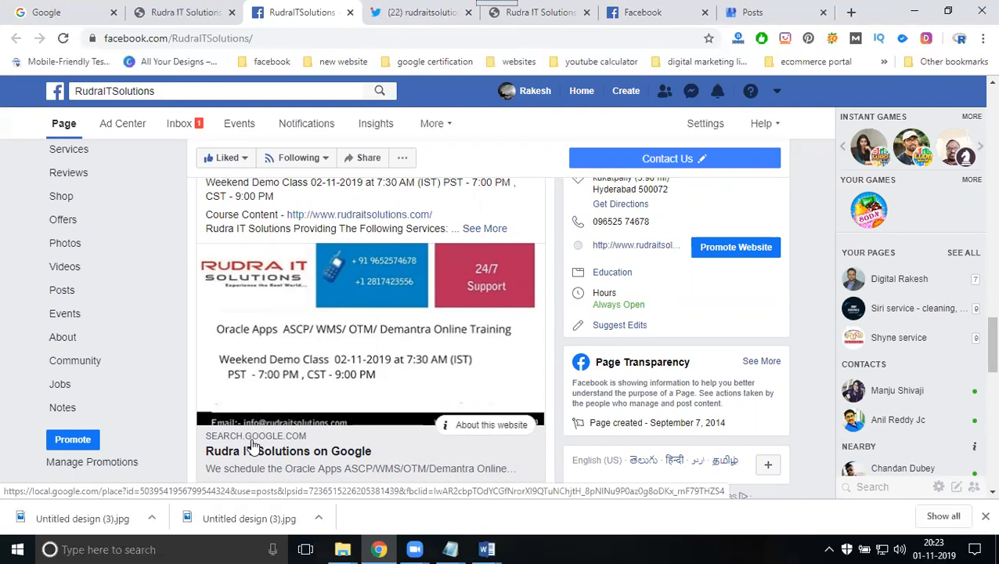
Step: Open the Google event post from the Facebook post's preview, review its details and follow the Sign up link
click(330, 376)
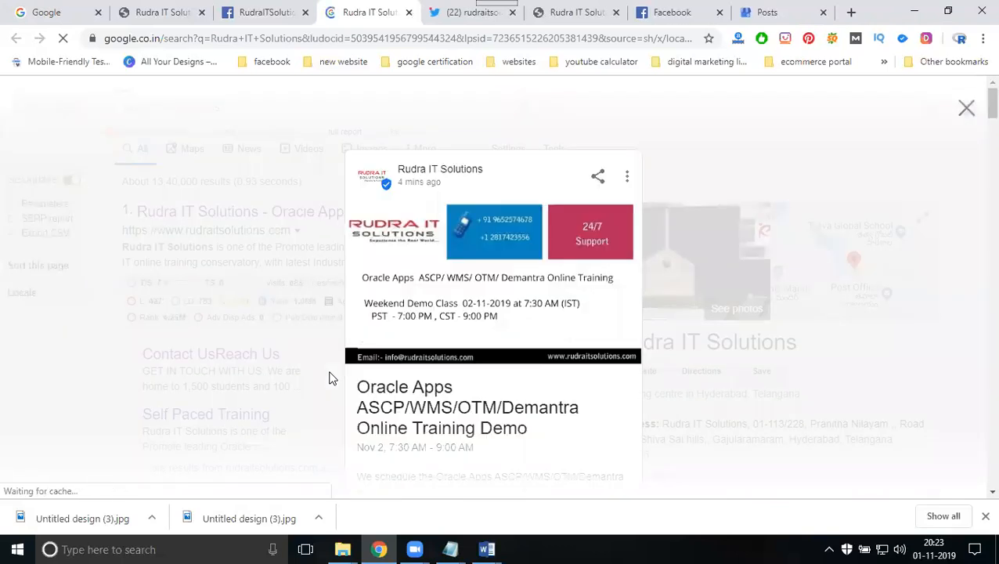
scroll(457, 341, down, 6)
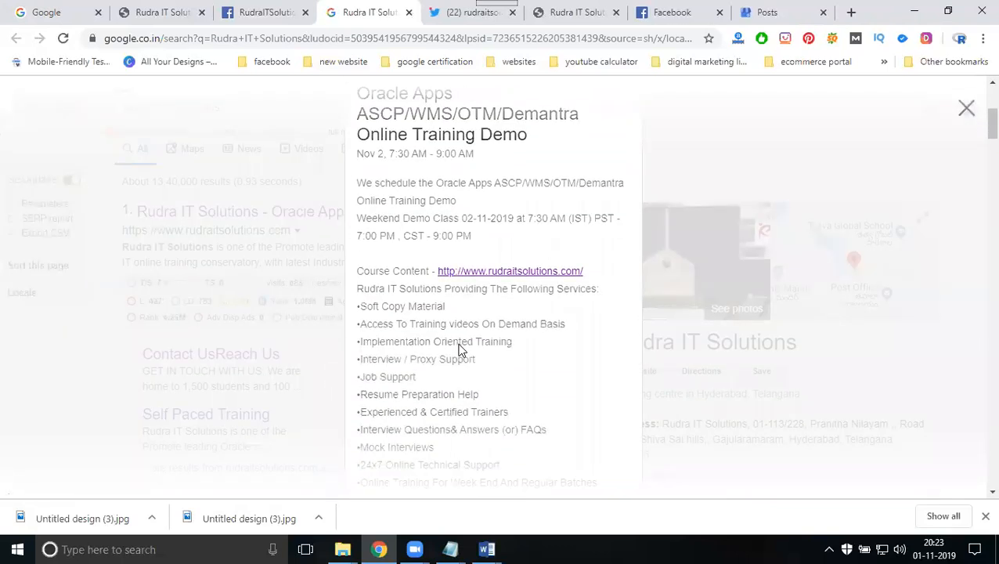
scroll(478, 133, up, 1)
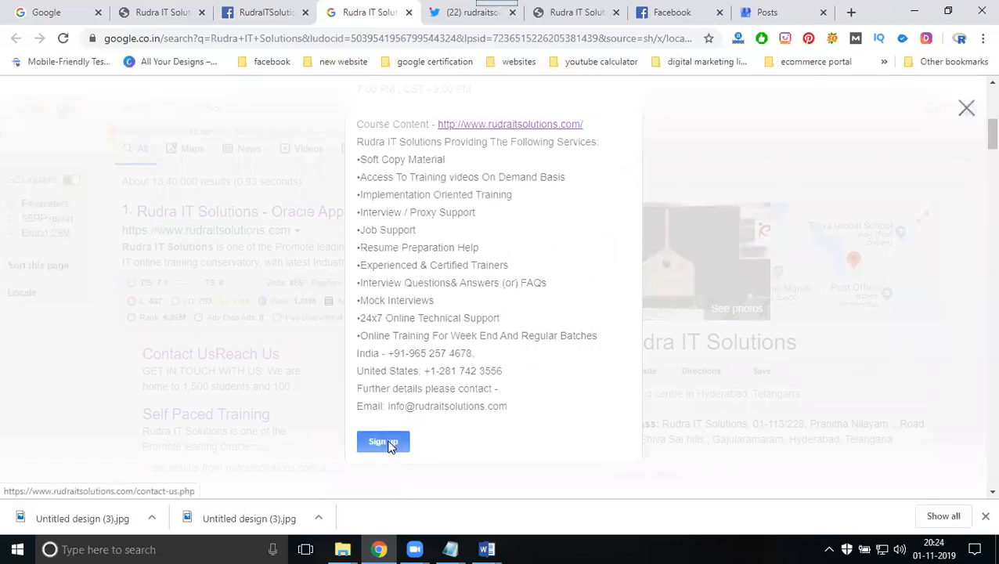
scroll(395, 415, down, 2)
click(393, 294)
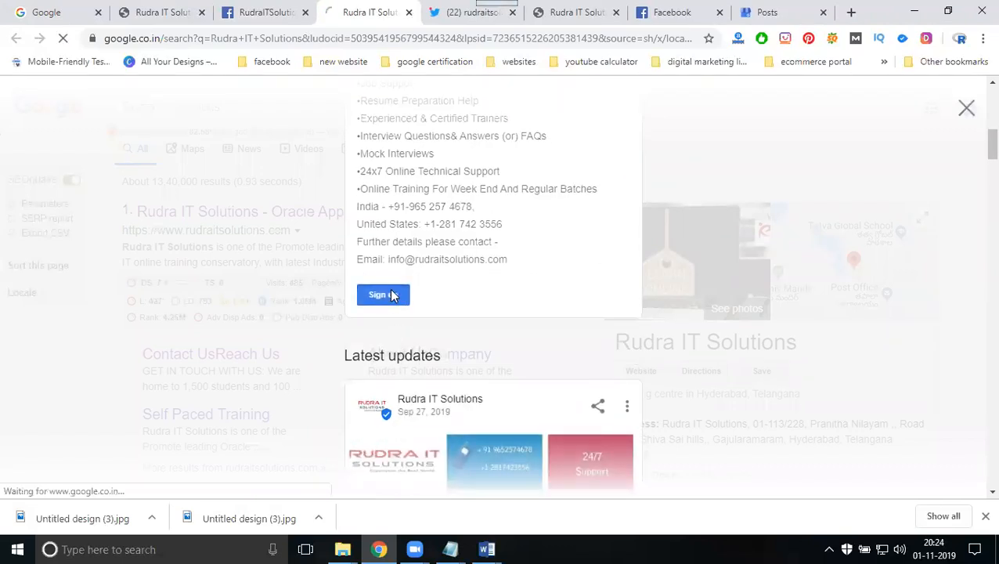